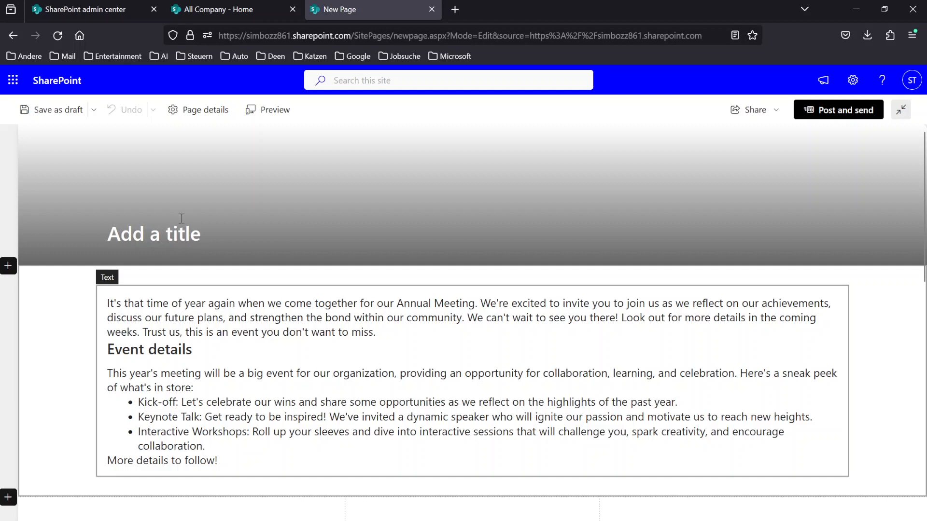
Title the news post "Test Event Next Week".
click(187, 233)
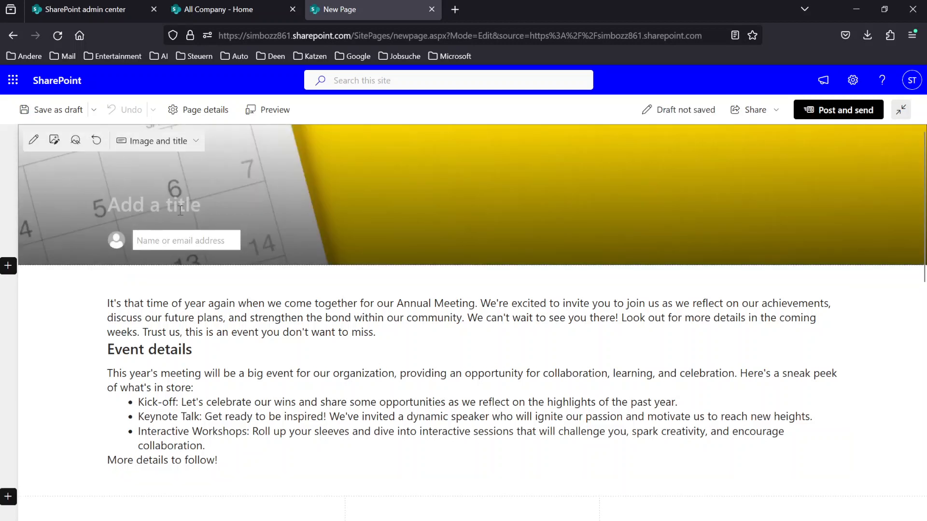
text(T)
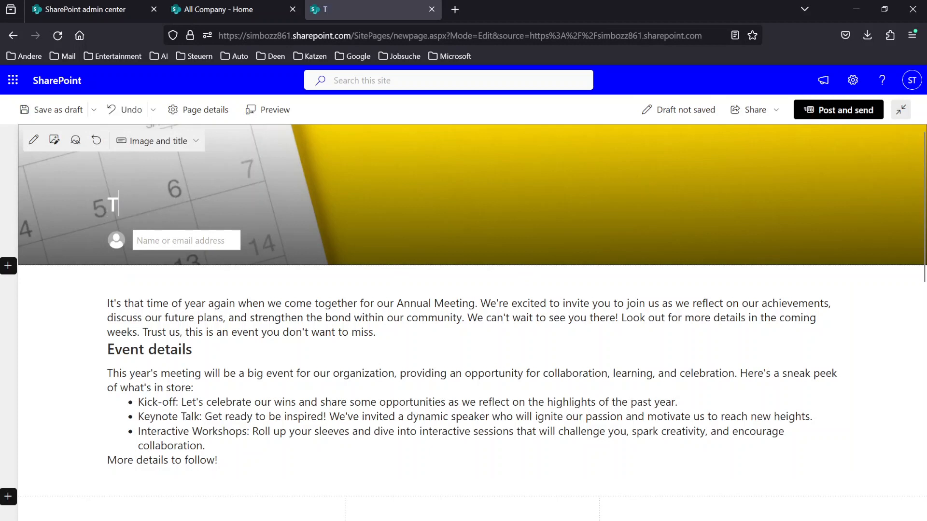
text(est Event)
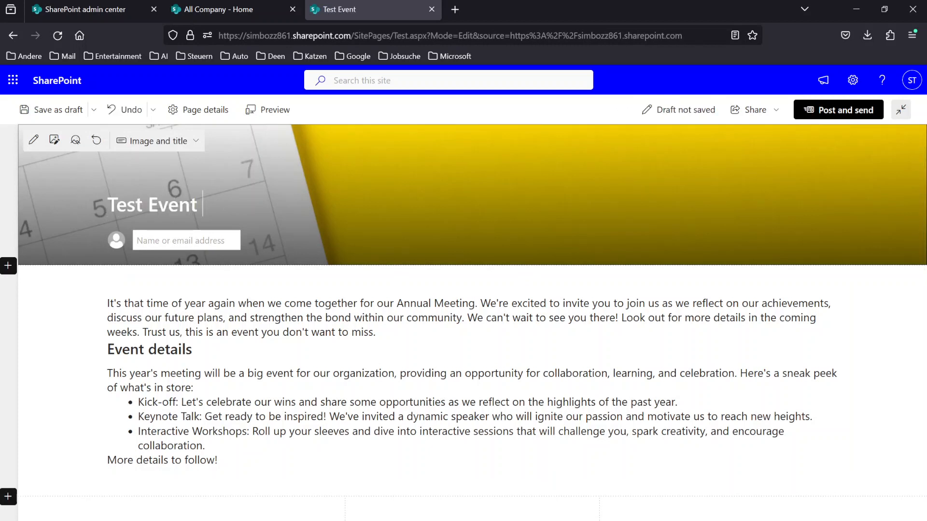
text( Next Week)
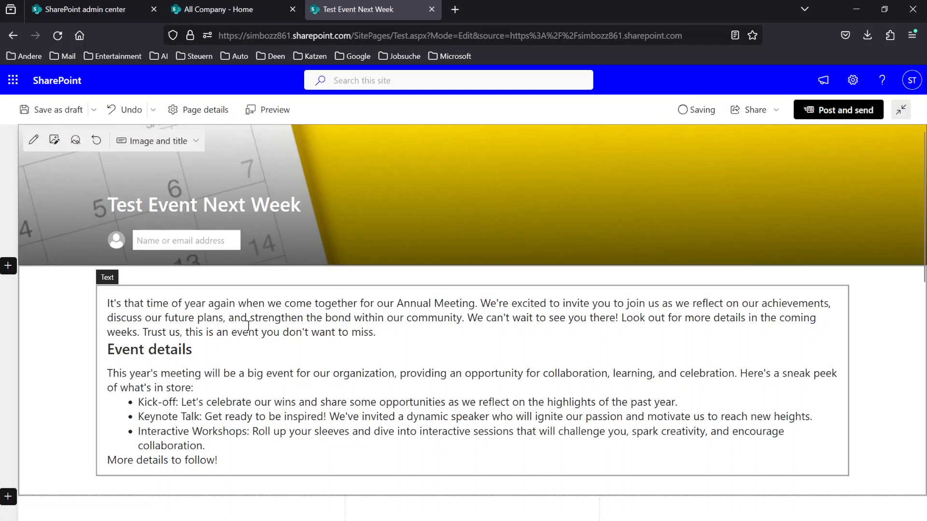
Add the author to the news post's byline by searching the person's name and picking the suggested match.
click(217, 240)
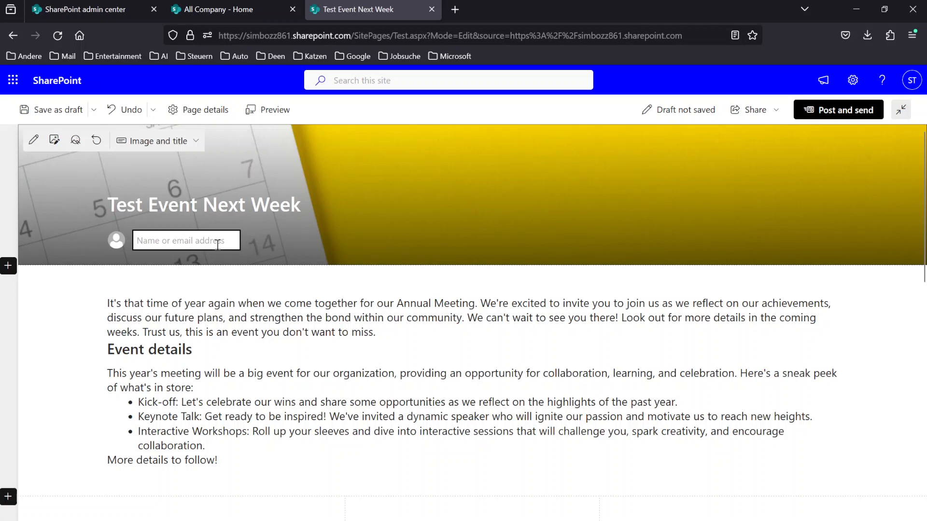
text(Simon)
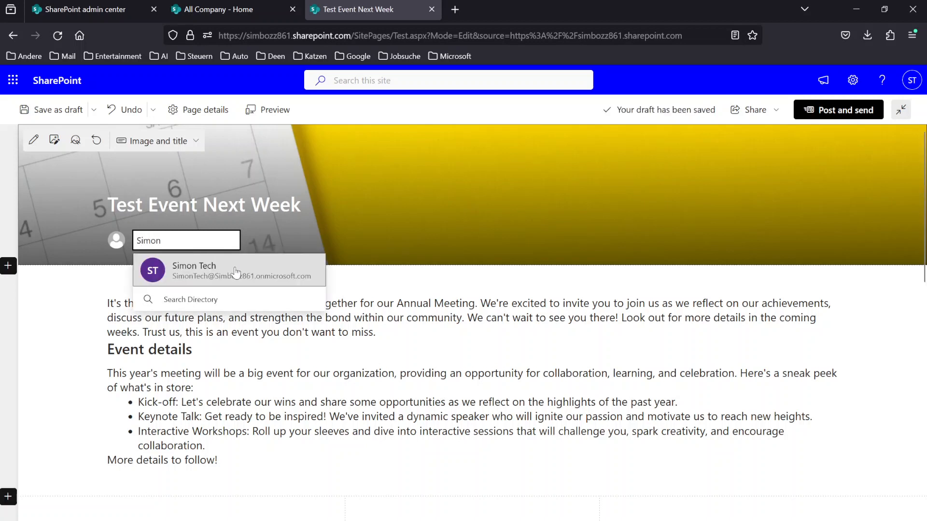
click(235, 270)
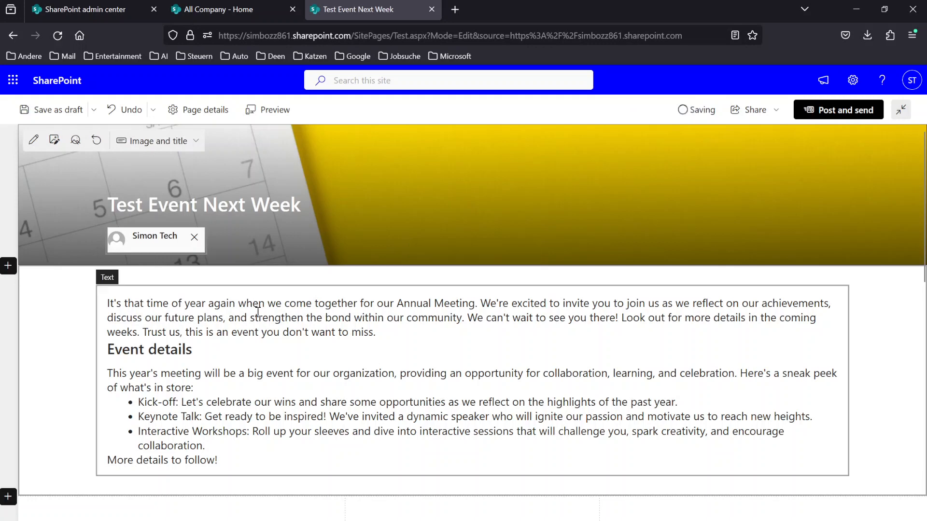
Look over the event page content and publish it with the post and send option.
scroll(303, 340, down, 4)
scroll(498, 337, down, 3)
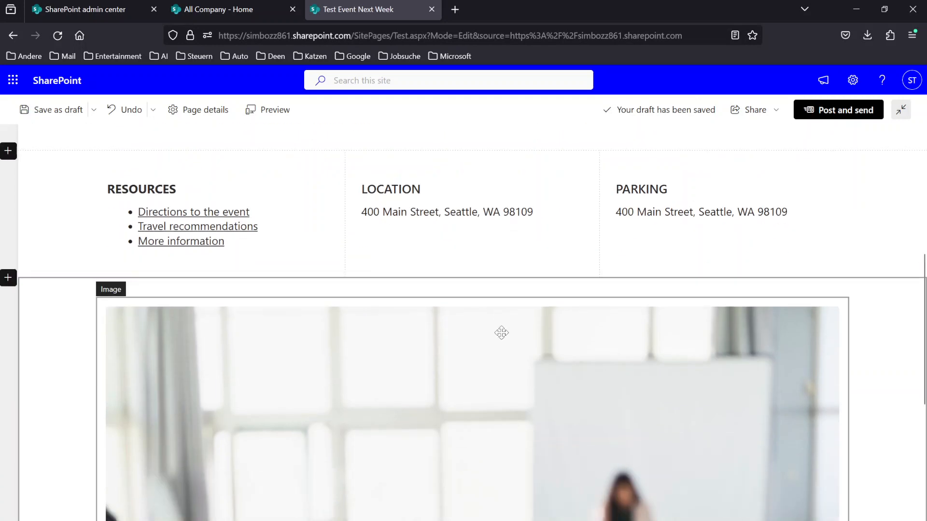
scroll(605, 328, up, 7)
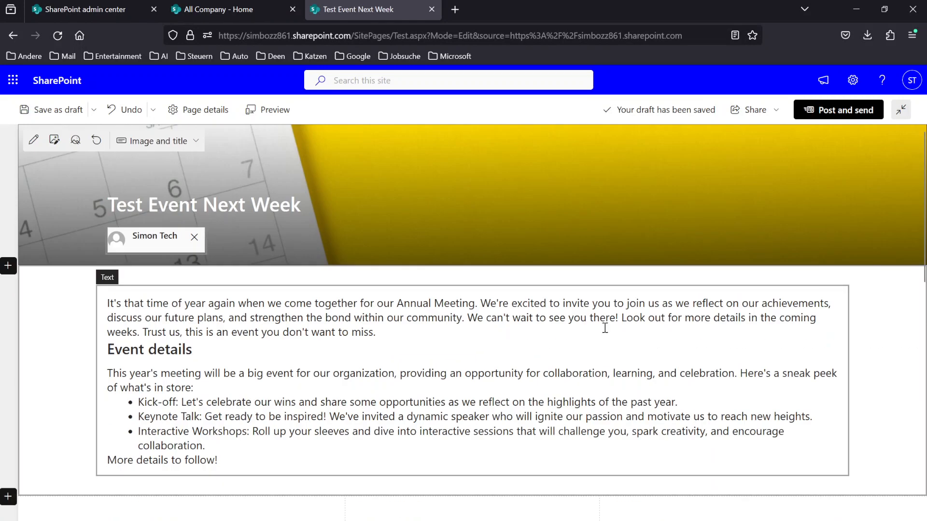
click(825, 114)
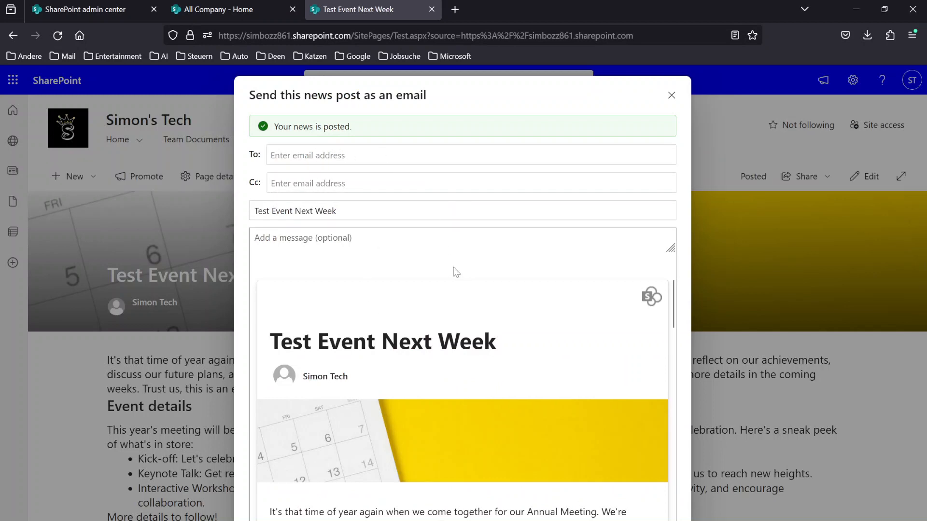
Review the email preview of the news post and dismiss the email form without sending.
scroll(530, 352, down, 10)
scroll(530, 352, up, 10)
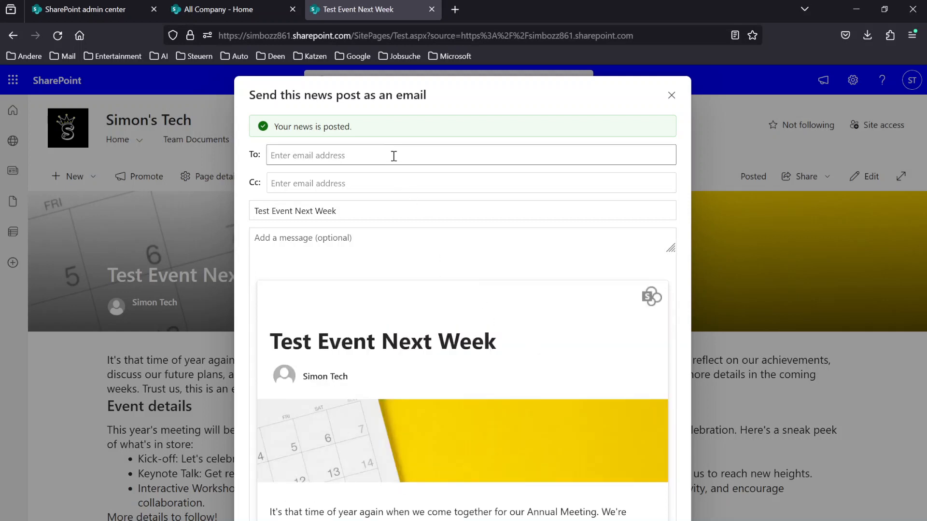
scroll(423, 309, down, 10)
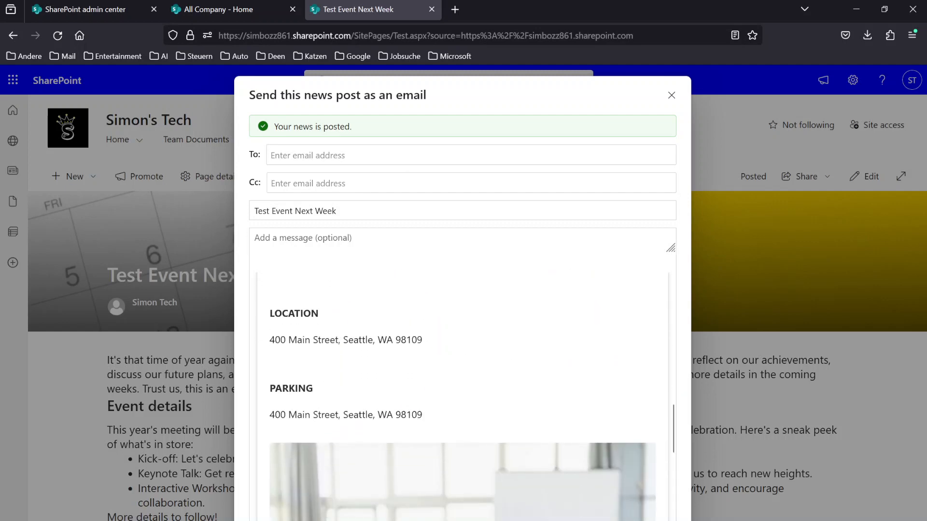
scroll(509, 356, up, 10)
click(671, 95)
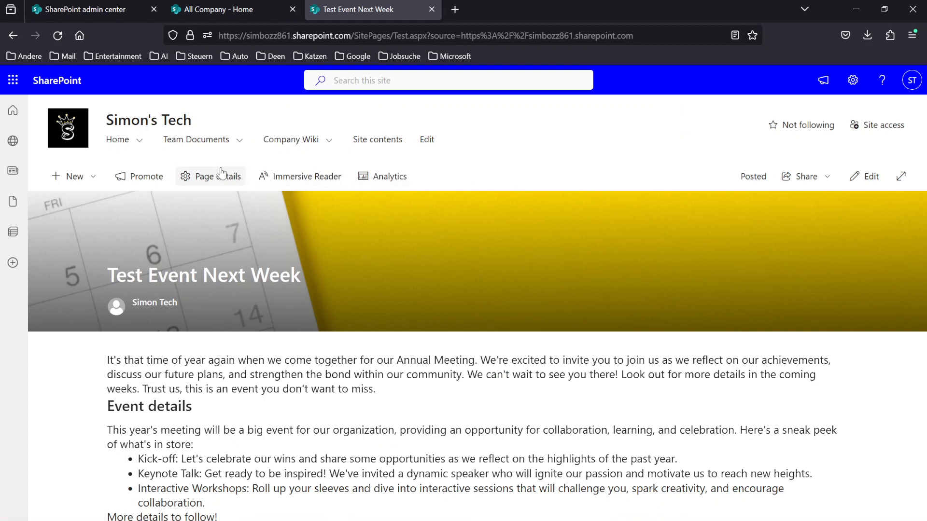
Go to the site's home page and check the Company News section for the posted event.
click(113, 142)
mouse_move(112, 142)
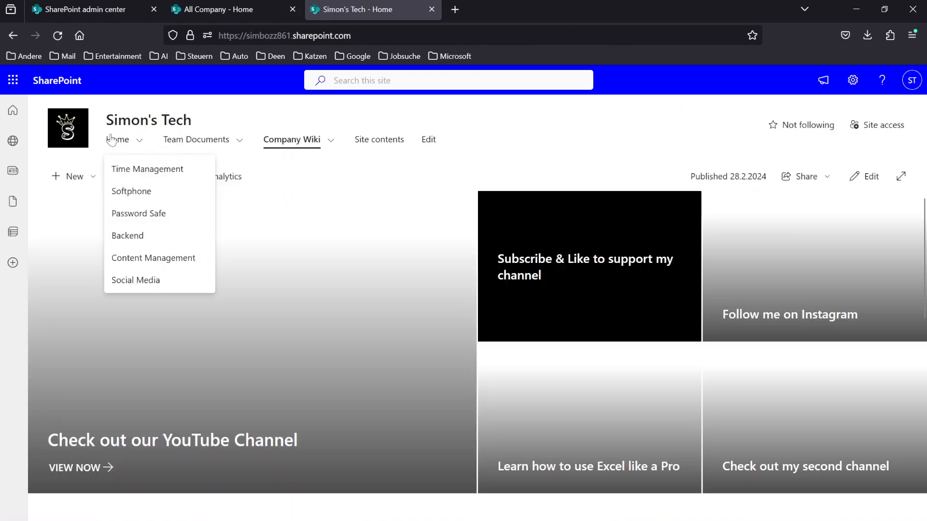
scroll(445, 207, down, 5)
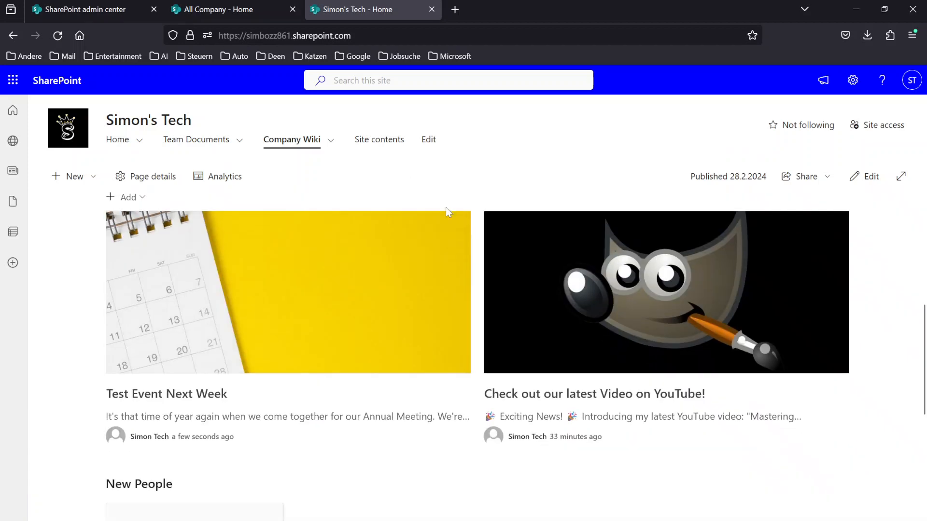
scroll(288, 335, up, 1)
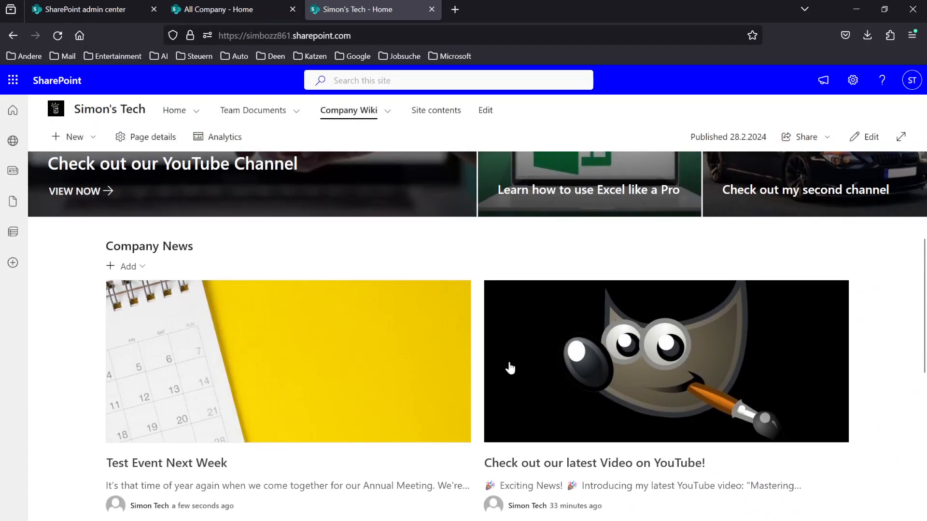
scroll(559, 378, down, 1)
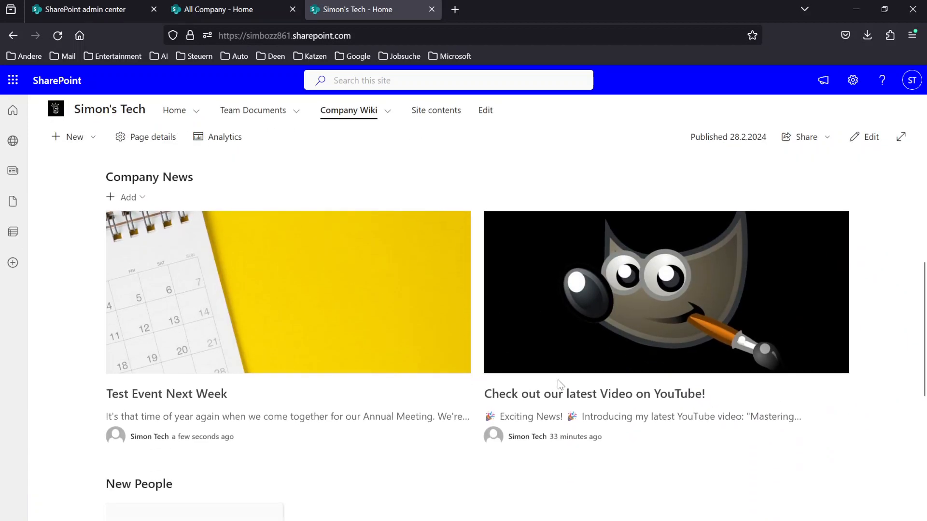
scroll(349, 235, up, 1)
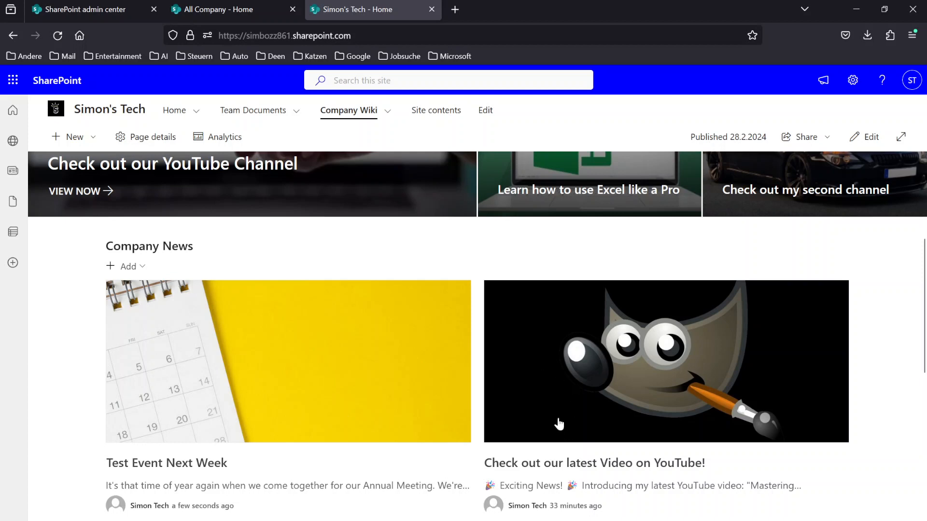
View the "Check out our latest Video on YouTube!" news post, open its linked Gimp Tutorial video and close the video page.
click(577, 408)
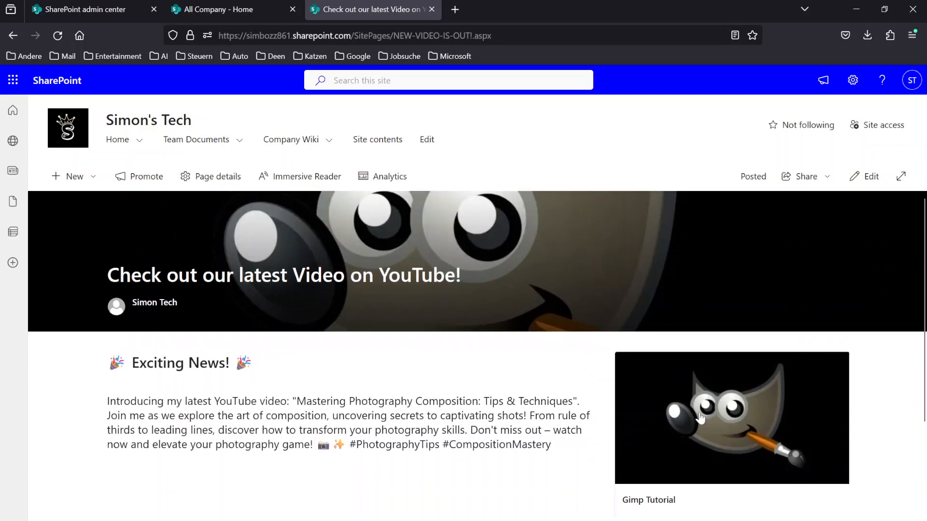
click(681, 460)
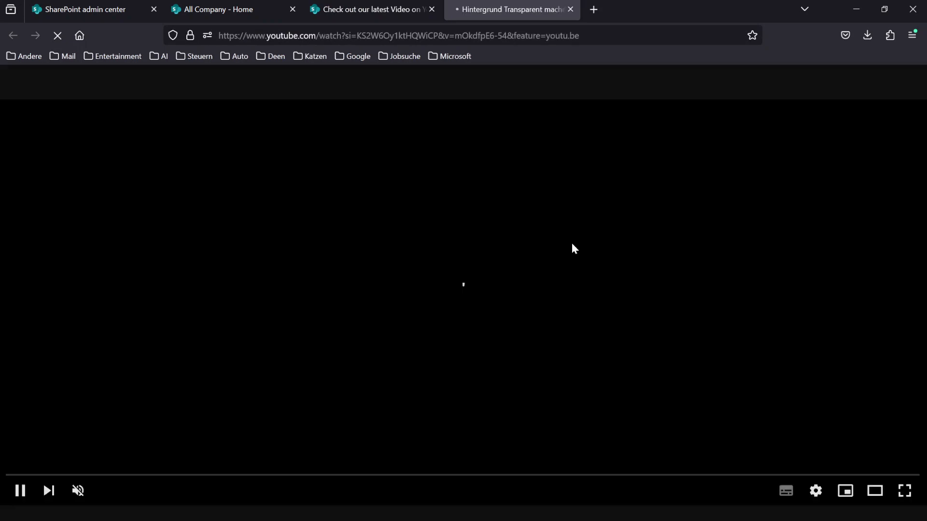
middle_click(519, 10)
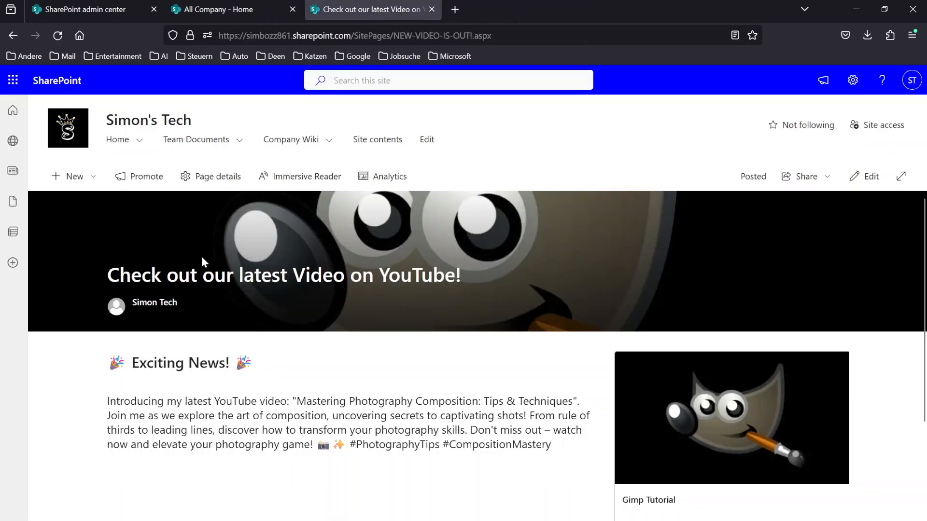
Return to the site's home page and open it for editing.
click(82, 134)
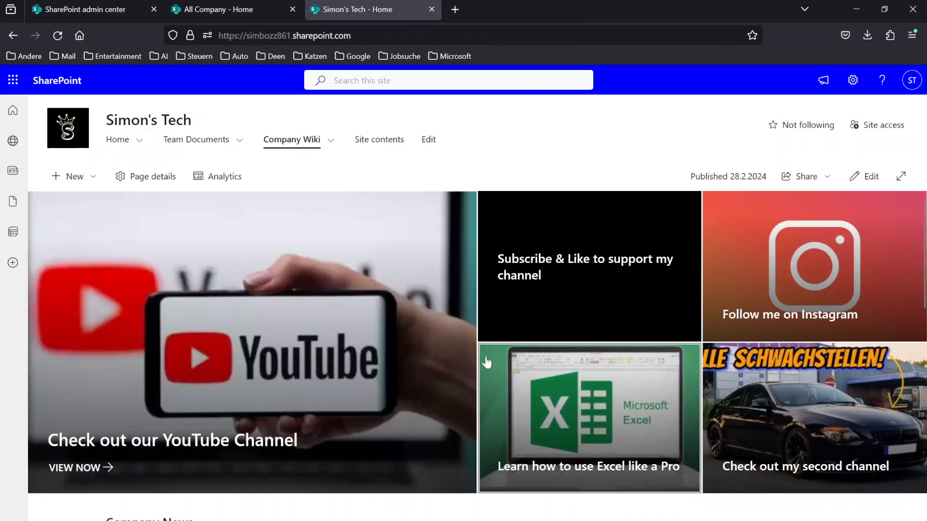
scroll(485, 360, down, 4)
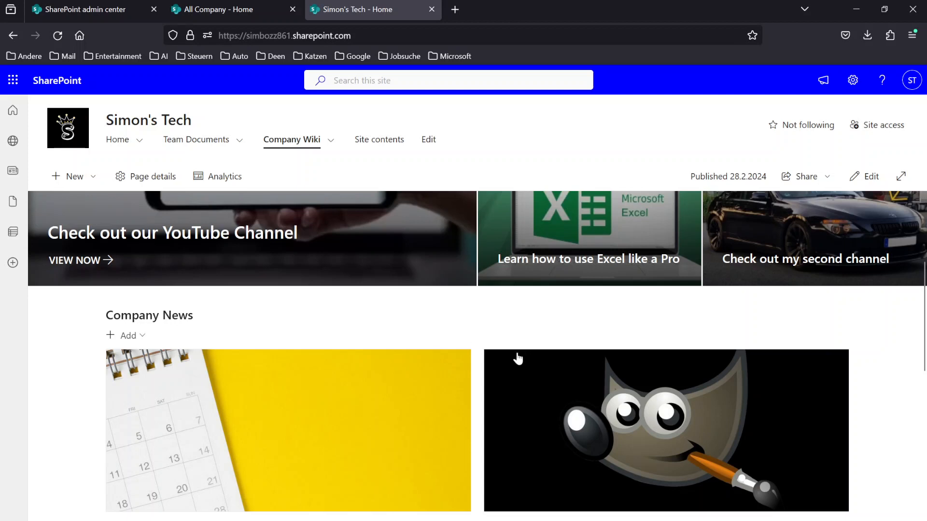
scroll(517, 357, down, 2)
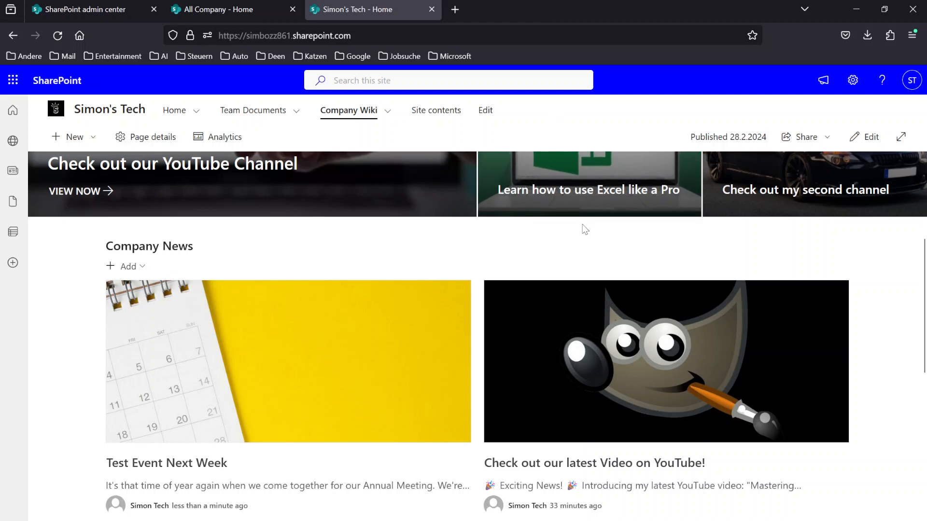
click(862, 137)
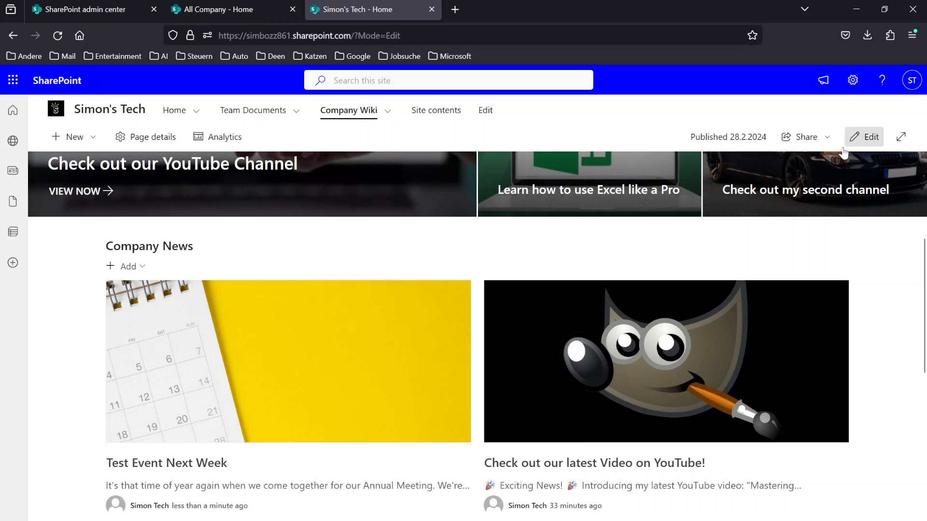
scroll(714, 217, down, 3)
scroll(639, 249, up, 8)
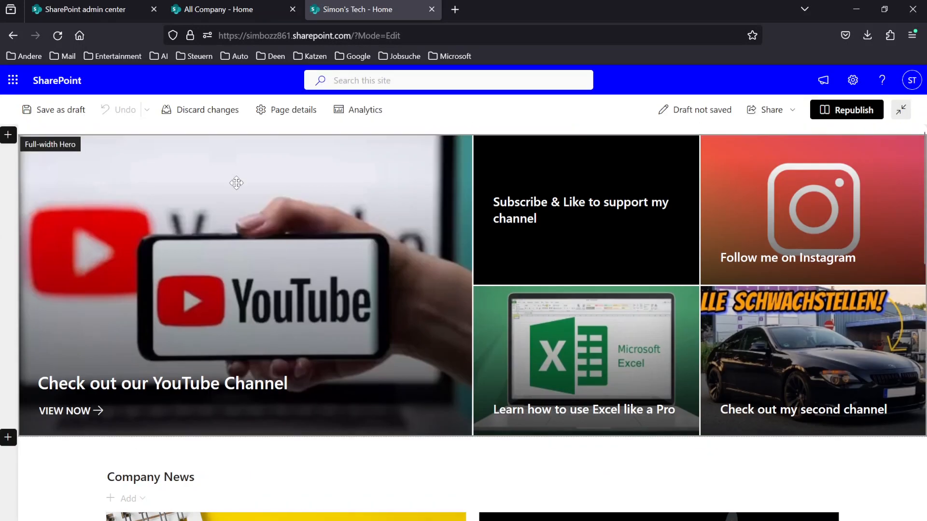
Change the full-width Hero web part's layout to Layers and look through the resulting arrangement.
click(96, 174)
click(138, 136)
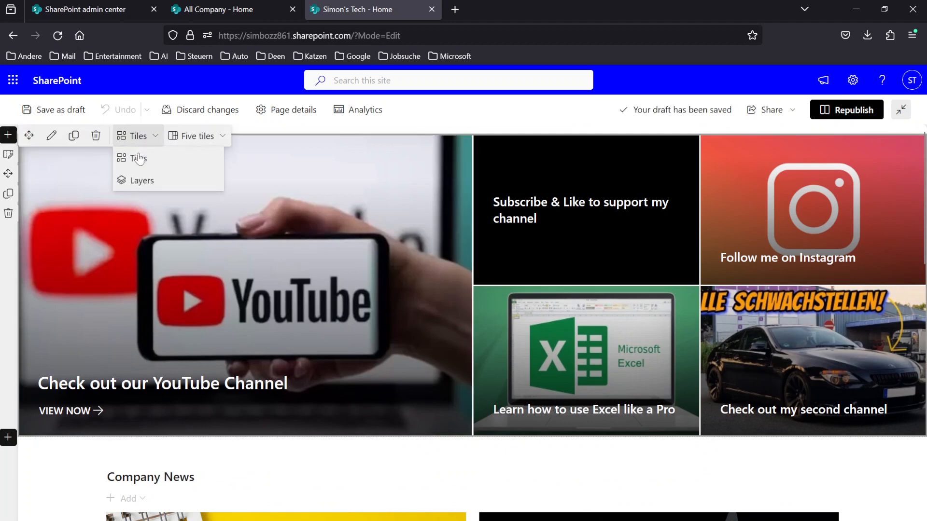
click(138, 180)
scroll(342, 251, down, 15)
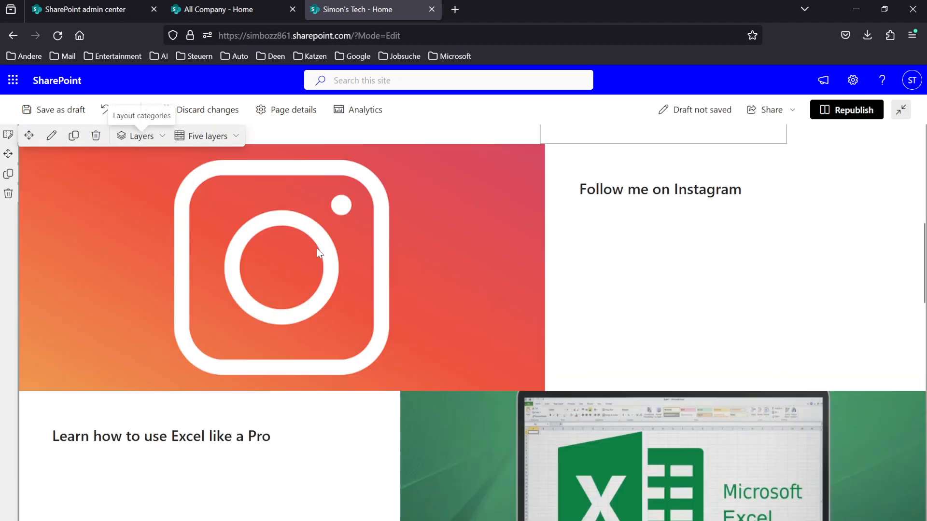
scroll(342, 257, up, 15)
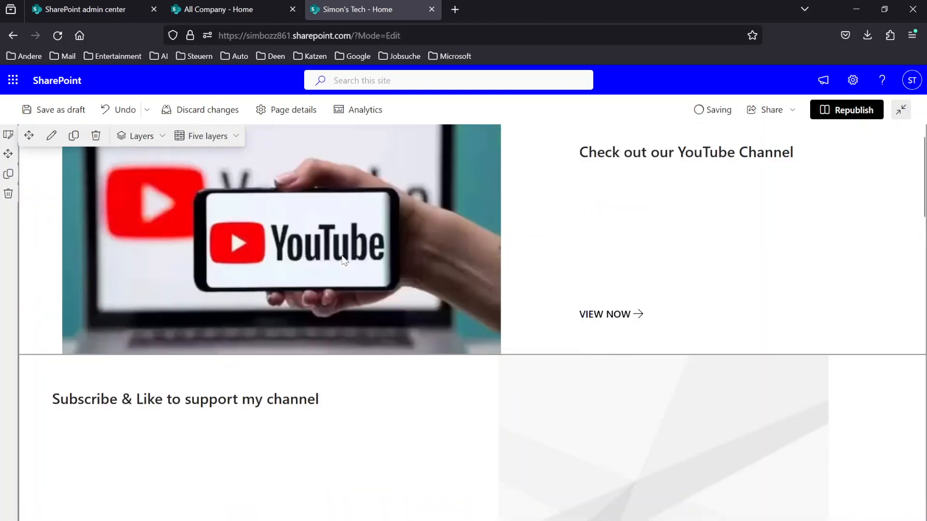
Switch the Hero web part's layout back to Tiles and select the "Subscribe & Like to support my channel" tile.
click(148, 143)
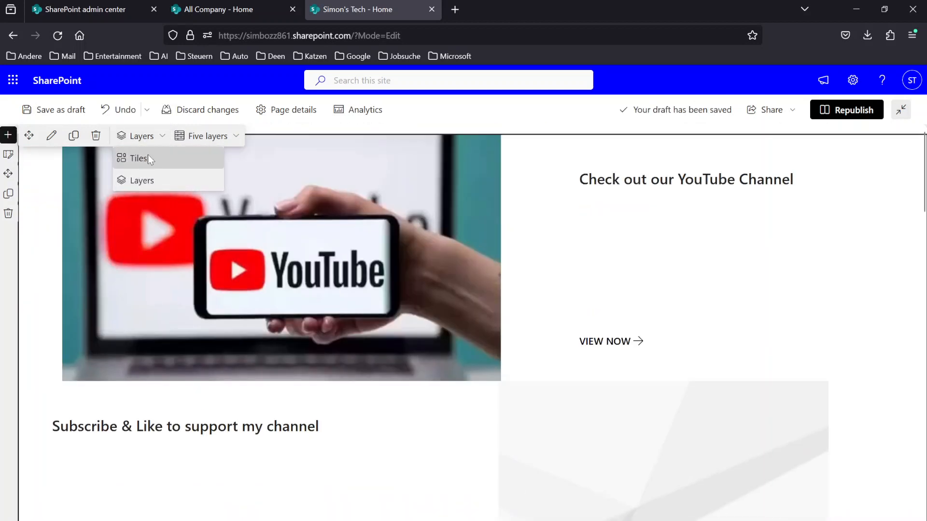
click(148, 154)
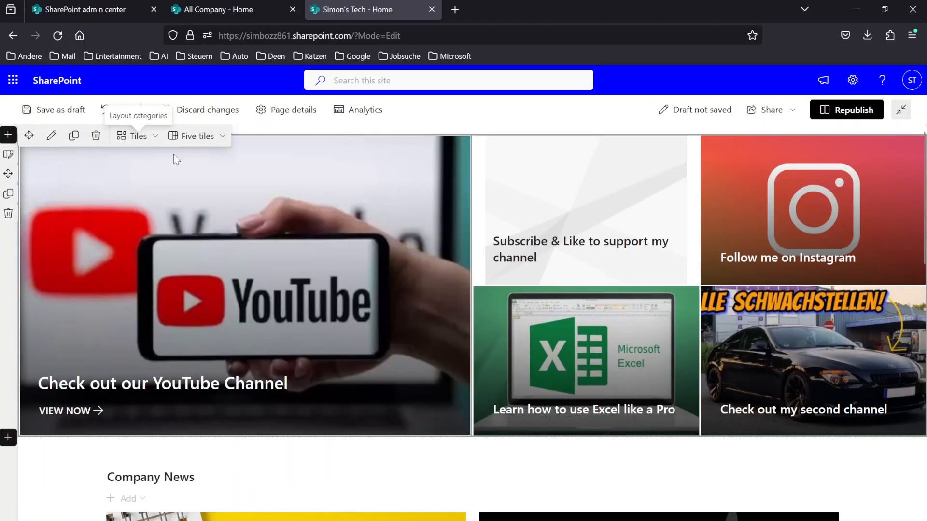
click(575, 216)
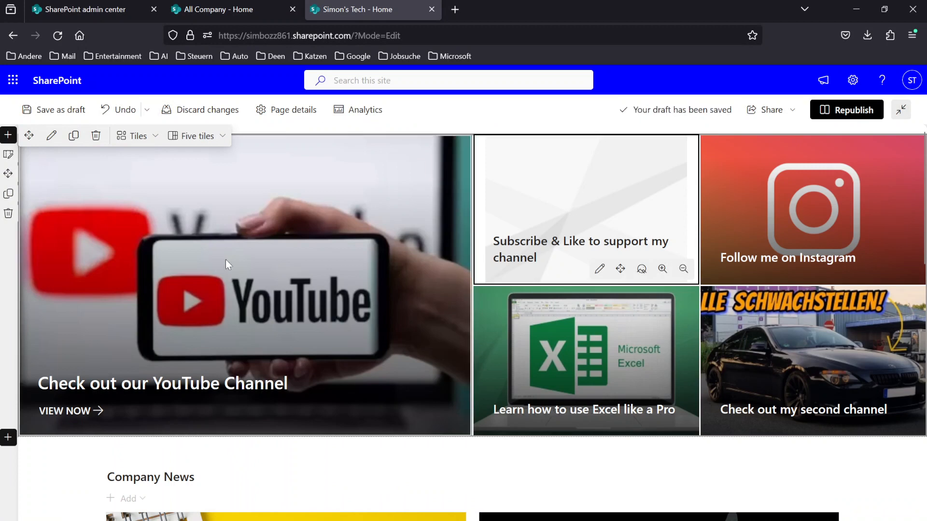
Select the Company News web part and choose the Top story layout for it.
scroll(426, 309, down, 4)
scroll(278, 273, down, 1)
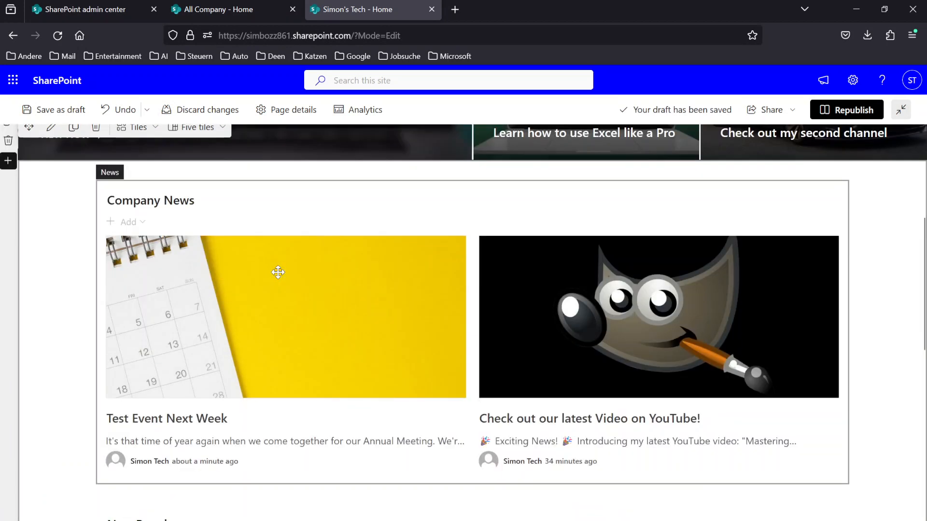
click(284, 220)
click(224, 169)
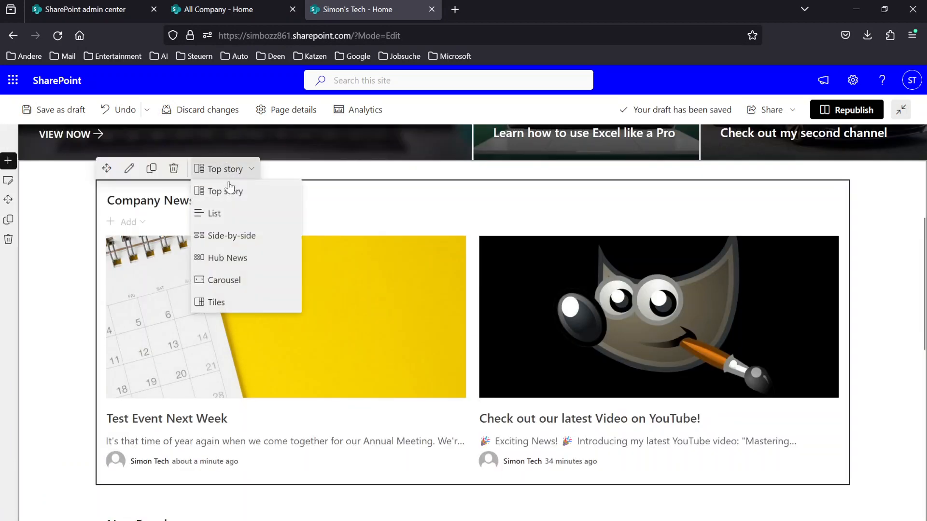
click(230, 191)
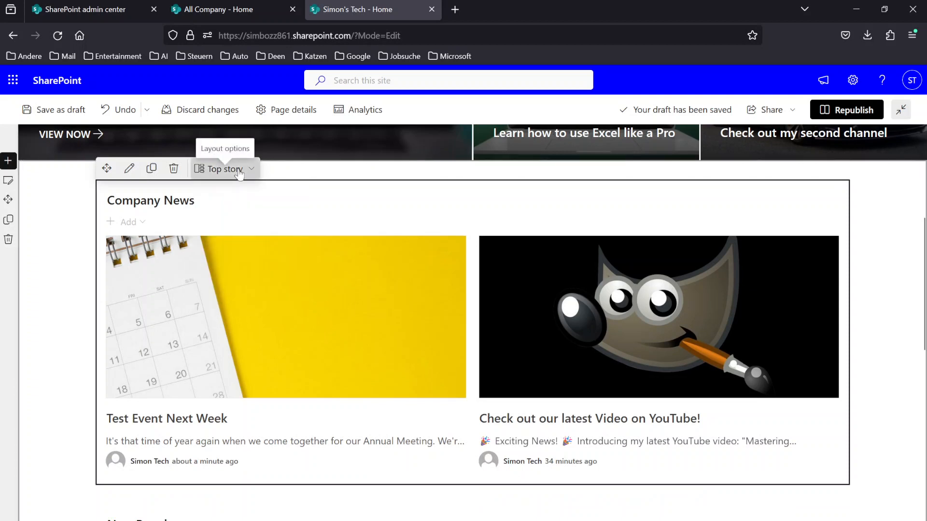
Try the List layout and the Hub News layout on the Company News web part.
click(232, 169)
click(232, 213)
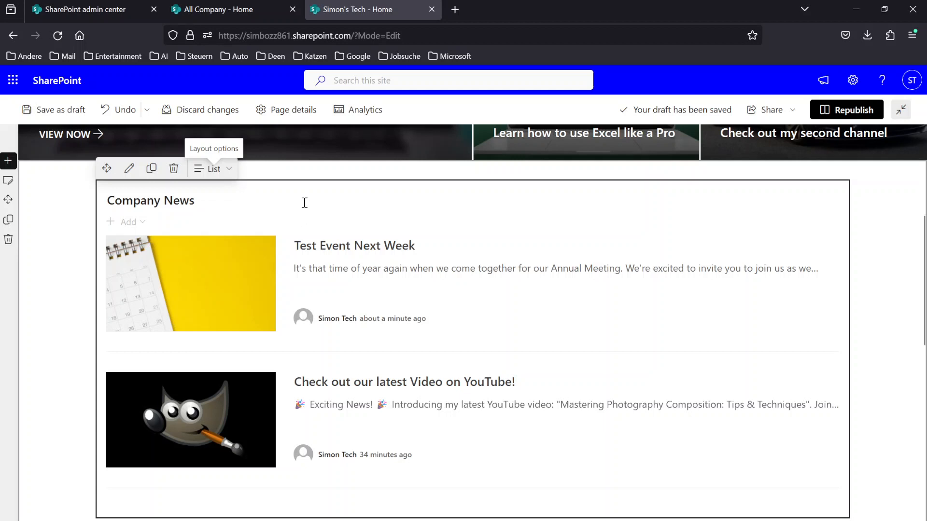
click(229, 170)
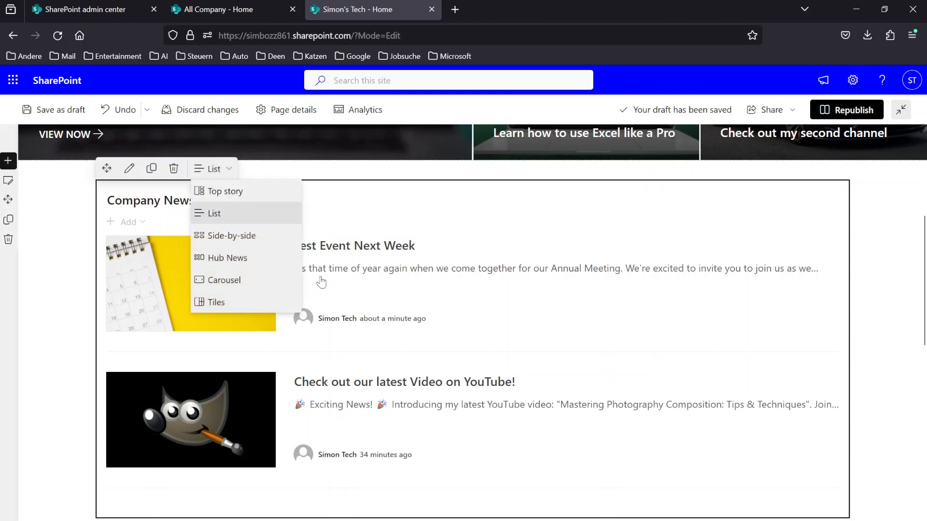
click(248, 261)
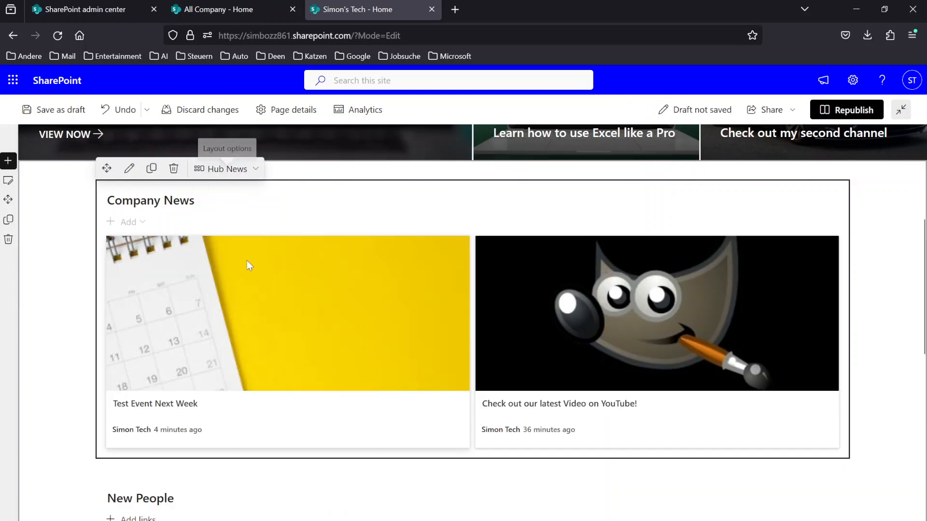
click(214, 170)
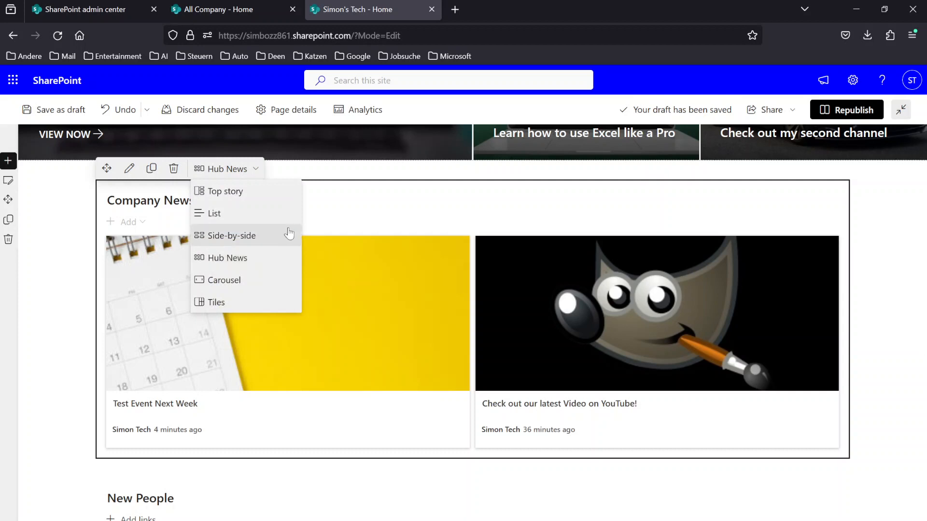
click(340, 200)
click(472, 169)
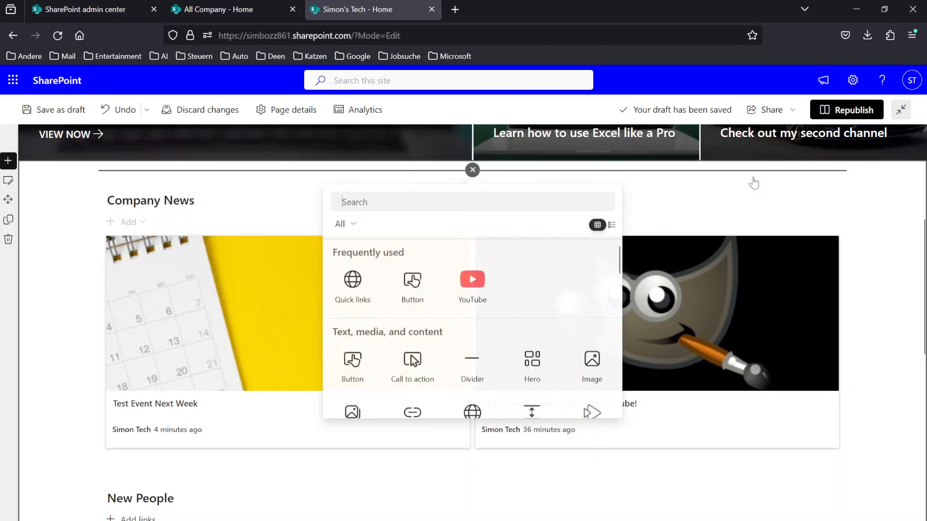
click(893, 217)
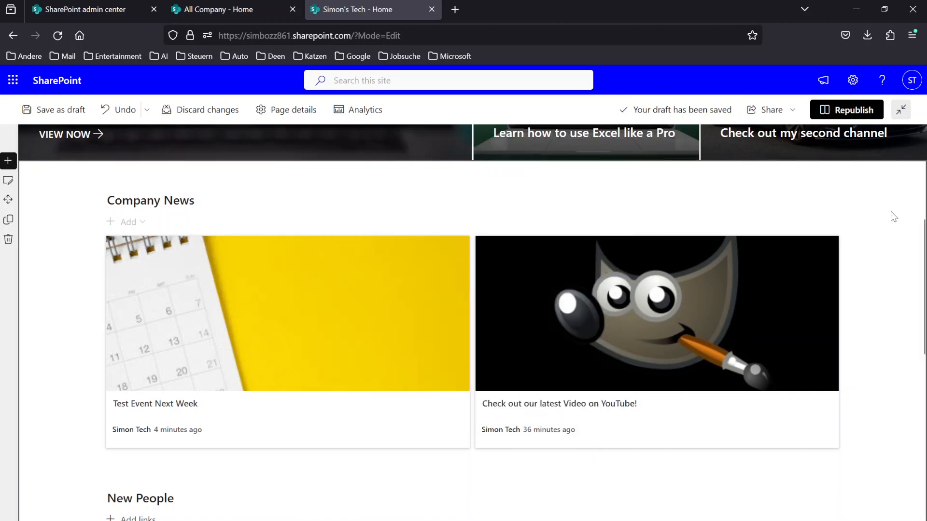
Discard the draft changes made to the home page.
click(201, 109)
click(475, 357)
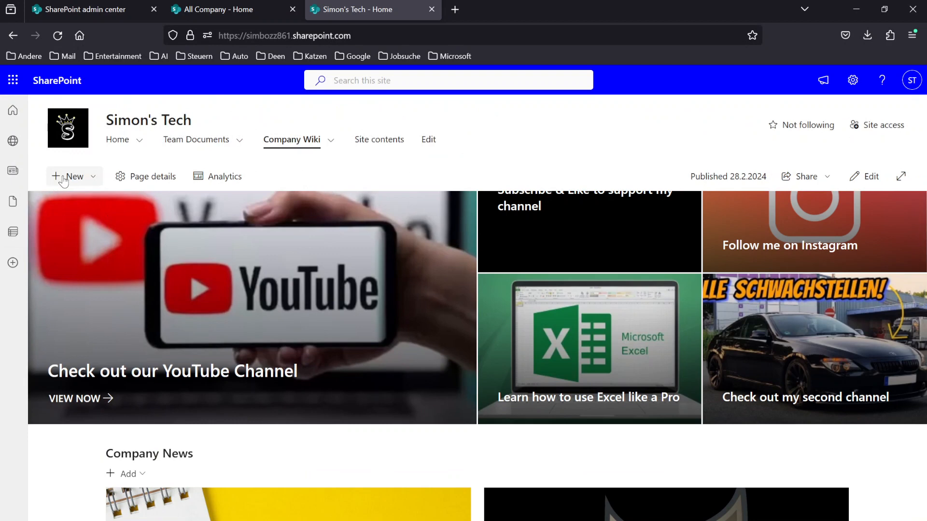
Reopen the home page for editing and select the Company News web part.
scroll(698, 453, down, 4)
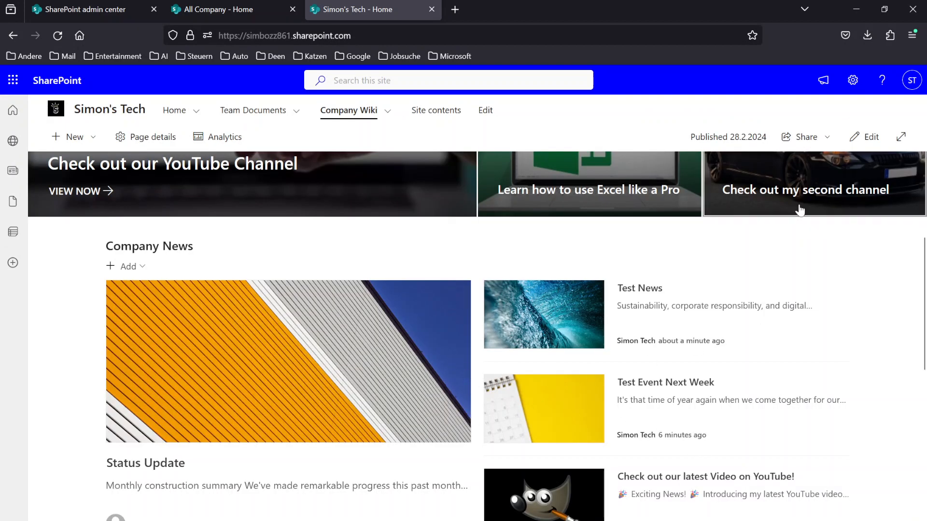
click(866, 138)
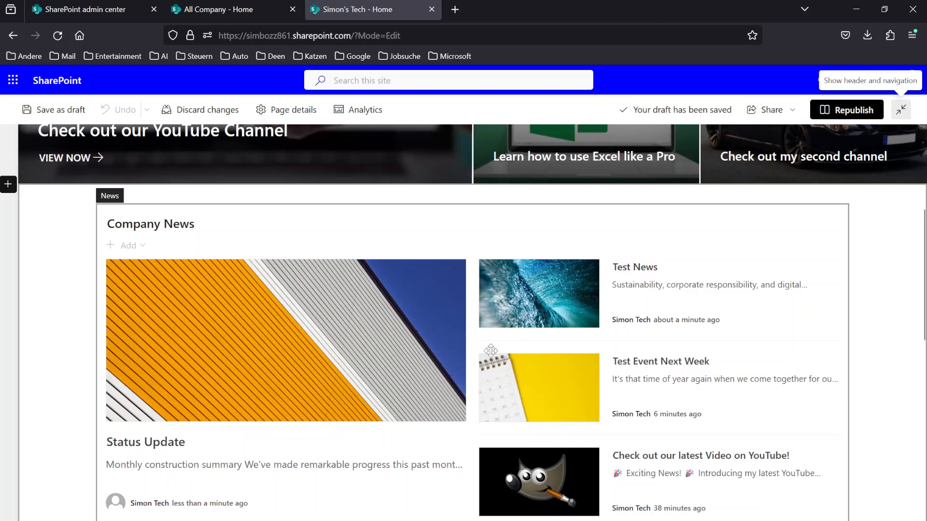
click(371, 229)
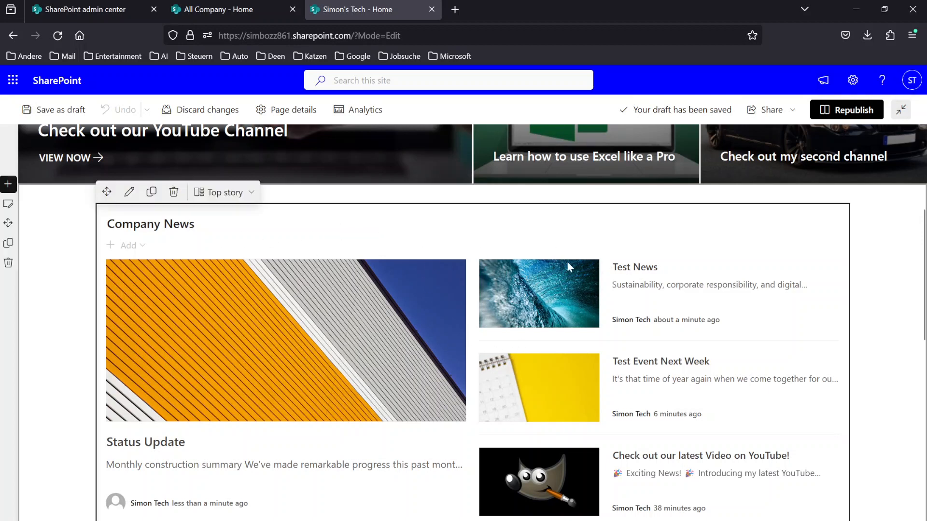
Change the Company News web part's layout to List and look through the resulting arrangement of posts.
click(233, 196)
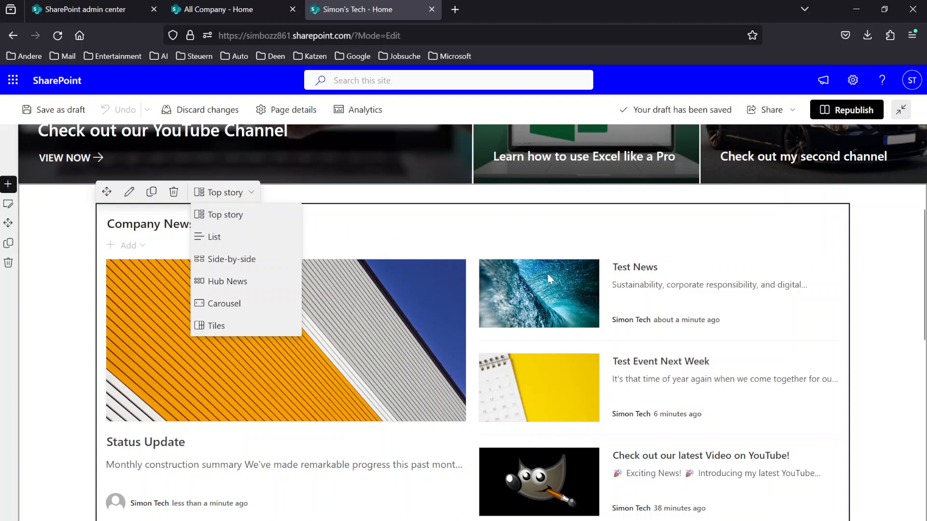
click(252, 240)
scroll(271, 256, down, 10)
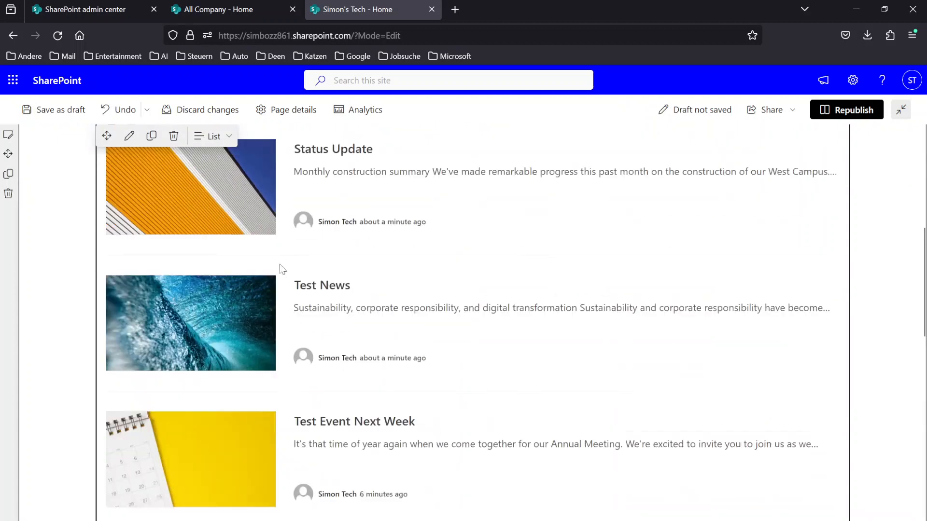
scroll(307, 265, up, 10)
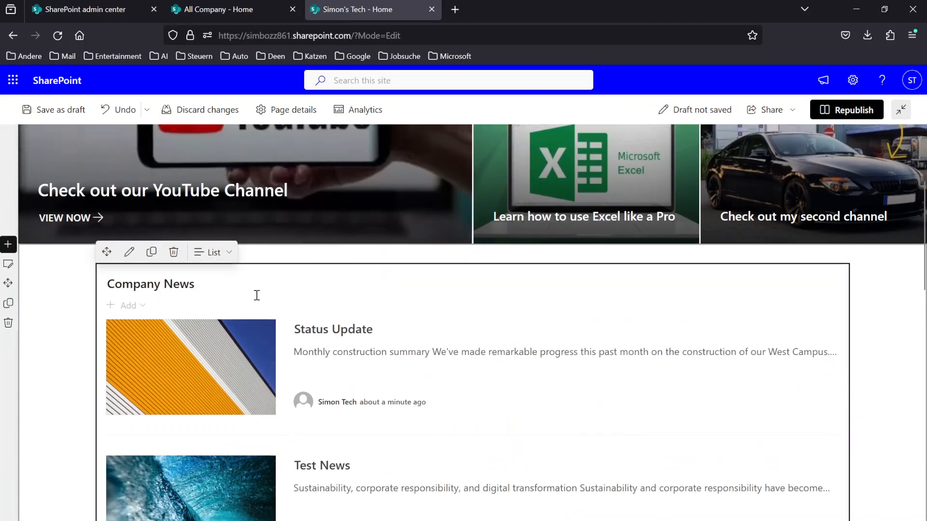
scroll(256, 294, down, 4)
scroll(236, 220, up, 3)
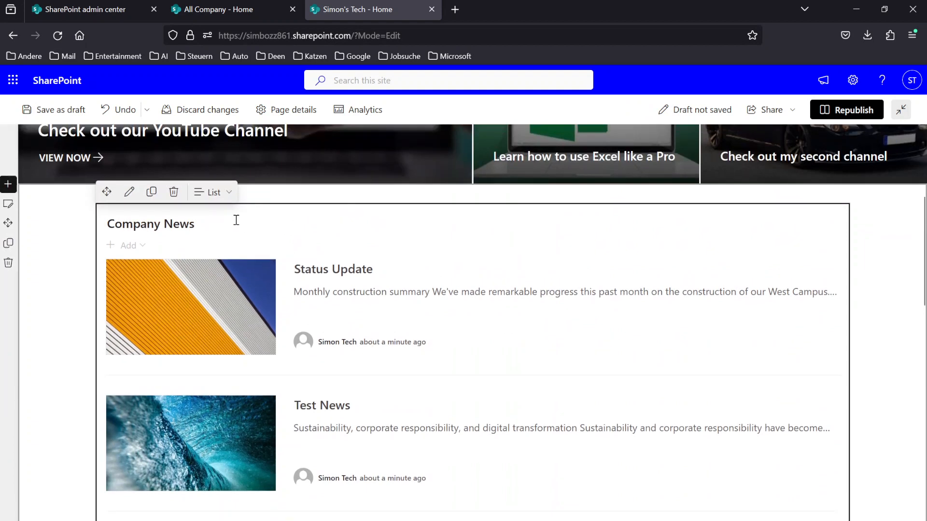
Switch the Company News web part to the Side-by-side layout and from there to Hub News.
click(220, 194)
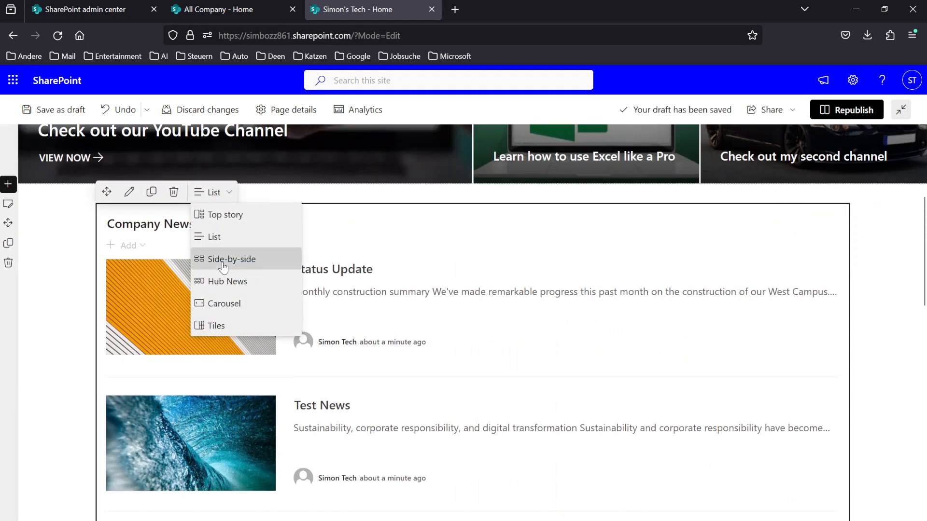
click(227, 258)
click(231, 198)
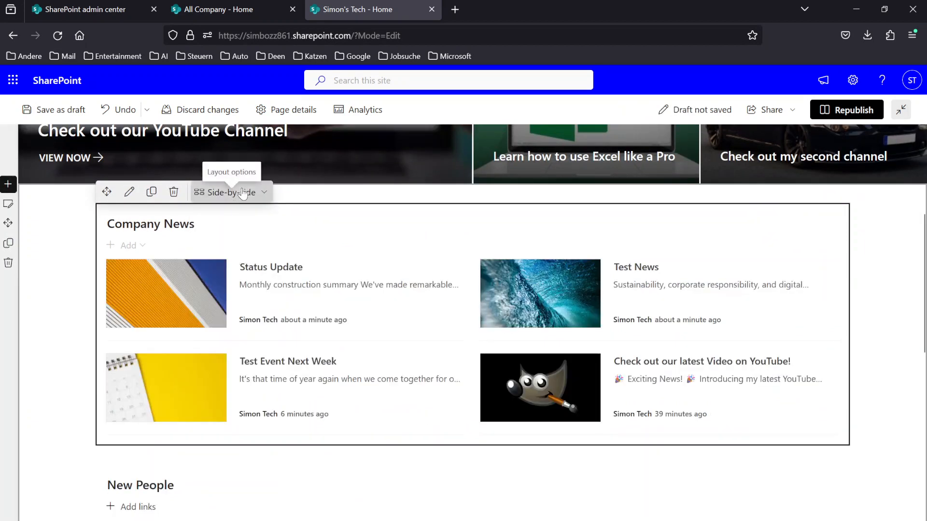
click(234, 284)
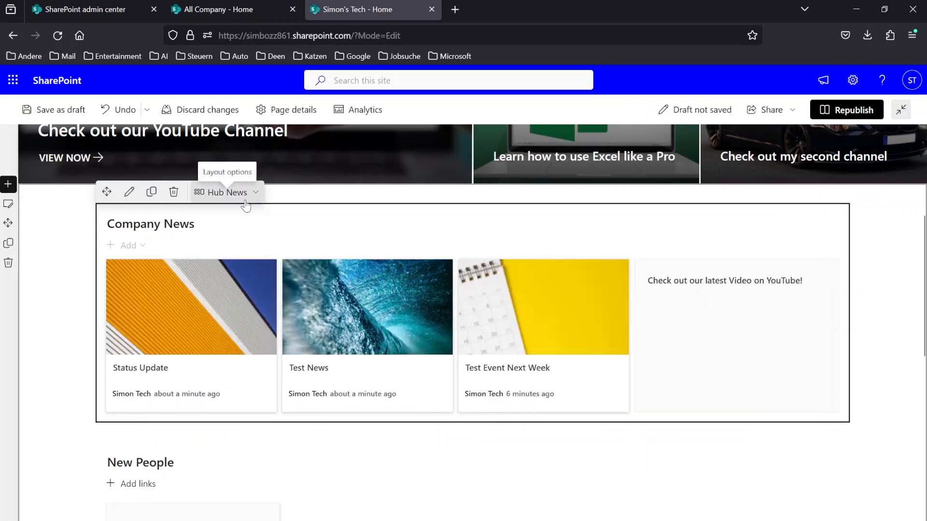
Change the Company News web part's layout to Carousel and advance the carousel by one post.
click(235, 195)
click(235, 301)
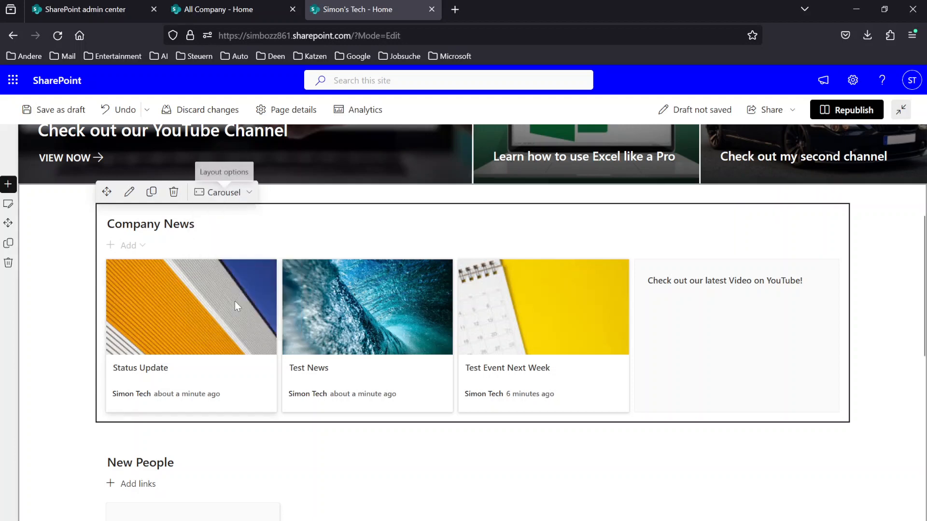
scroll(623, 376, down, 1)
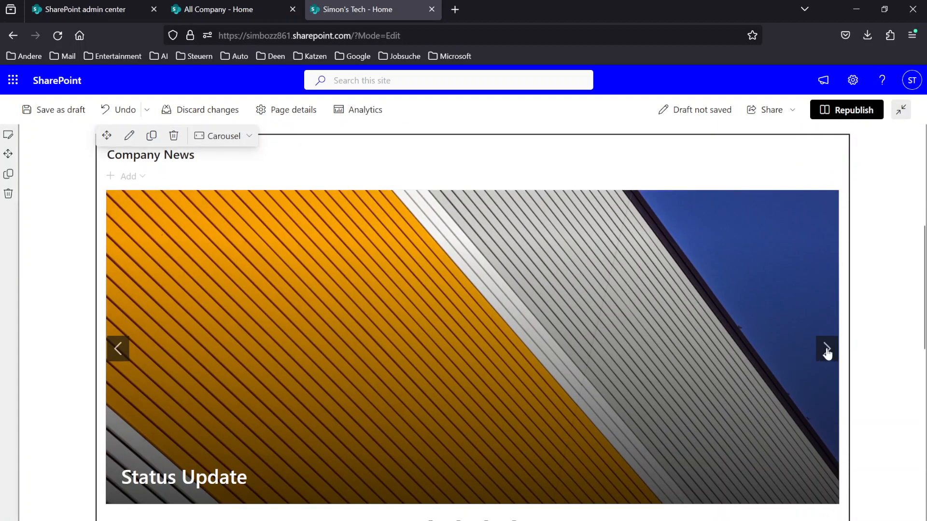
click(826, 352)
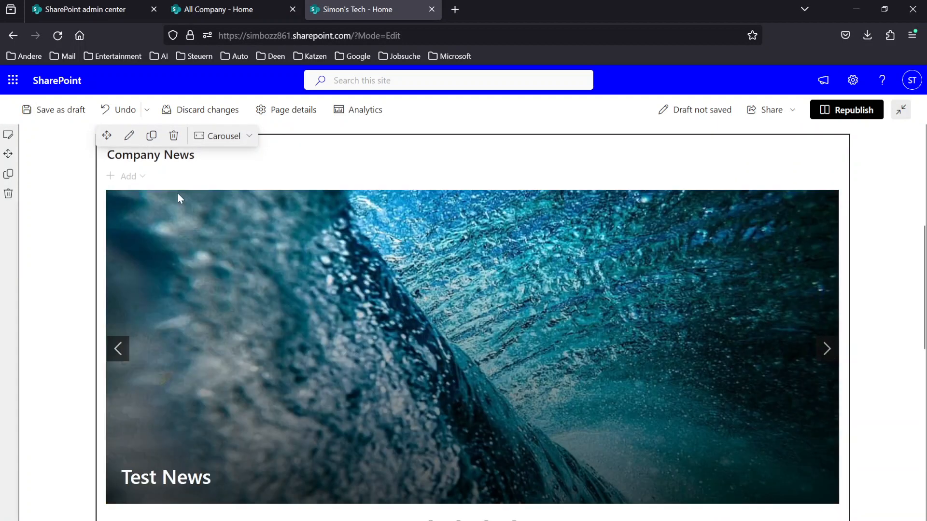
Open the Company News web part's properties and review its news source, layout and display options.
click(129, 136)
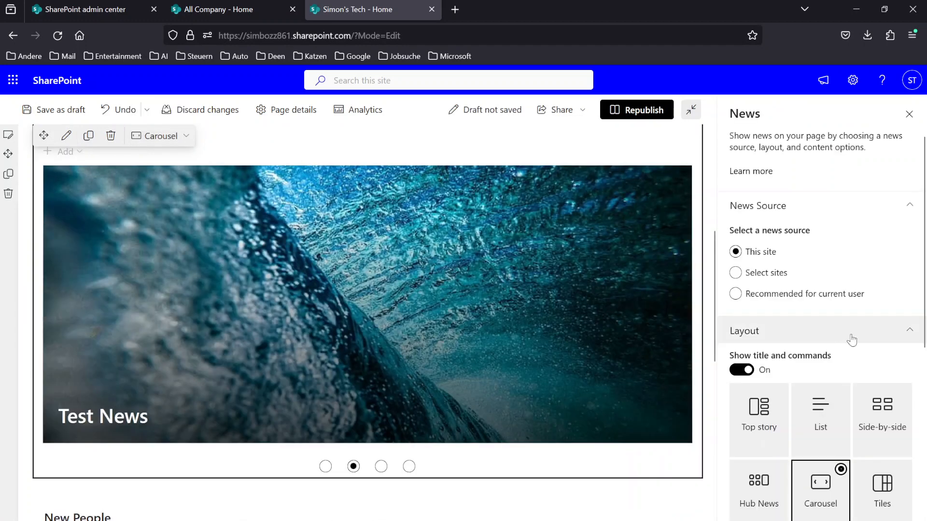
scroll(878, 337, down, 3)
scroll(869, 338, up, 3)
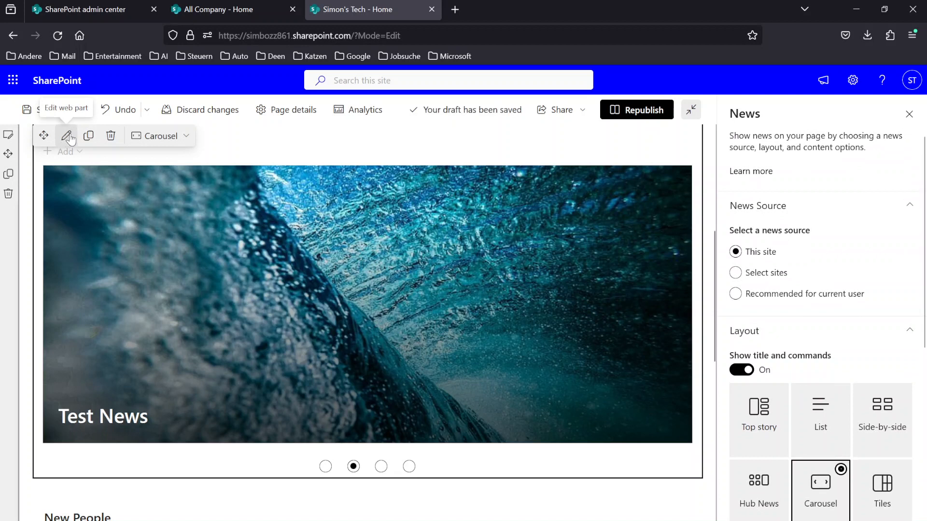
scroll(810, 239, down, 3)
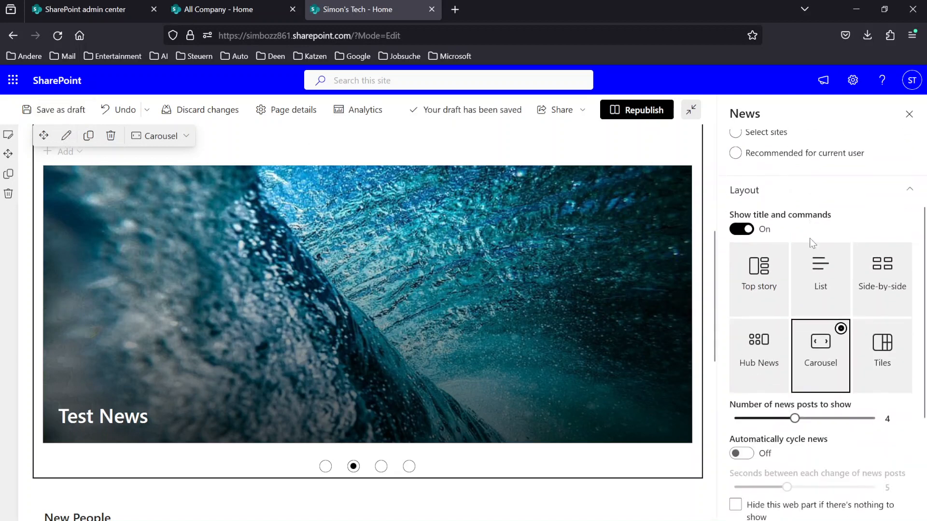
scroll(811, 242, down, 3)
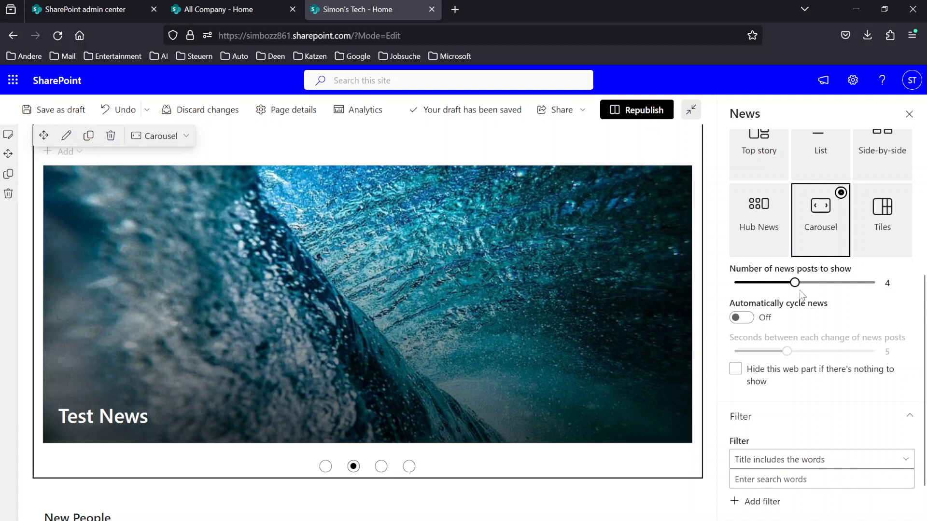
Turn on automatic cycling of the news with 5 seconds between posts, and try the option to hide the web part when empty.
click(740, 317)
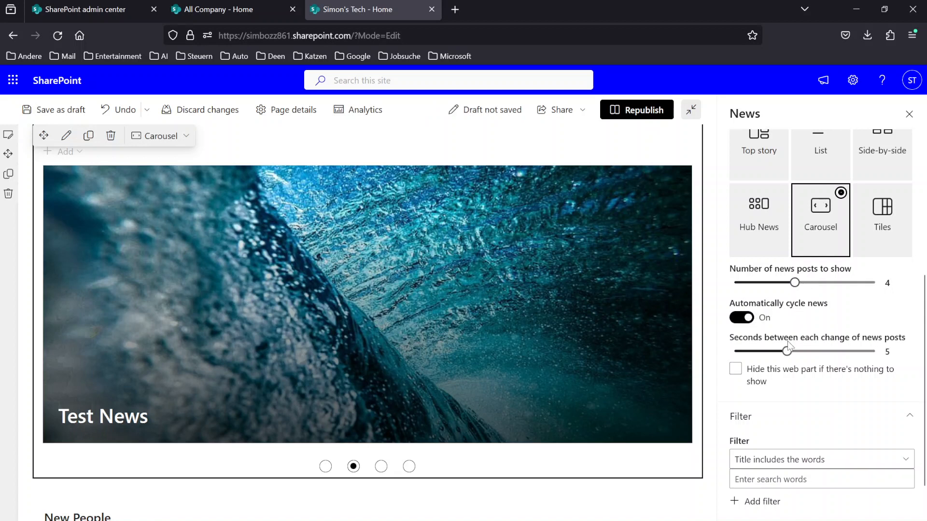
drag(816, 356, 780, 353)
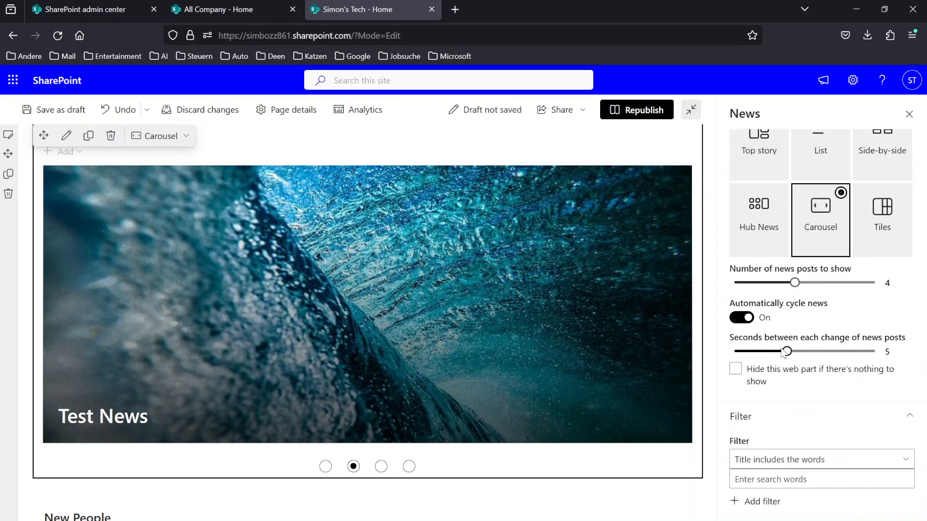
click(737, 370)
click(742, 373)
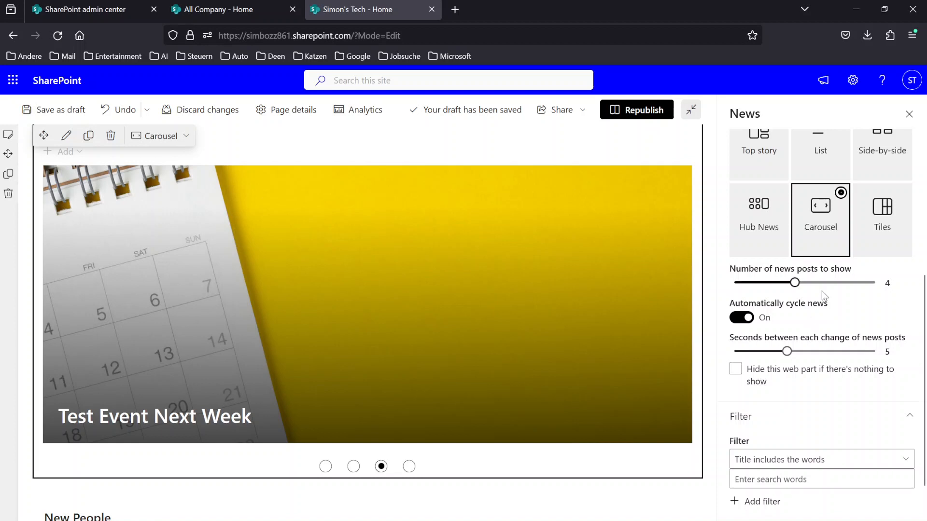
Review the news source and layout settings, and switch the hide-if-nothing-to-show option on and off again.
scroll(823, 295, up, 3)
scroll(822, 296, up, 3)
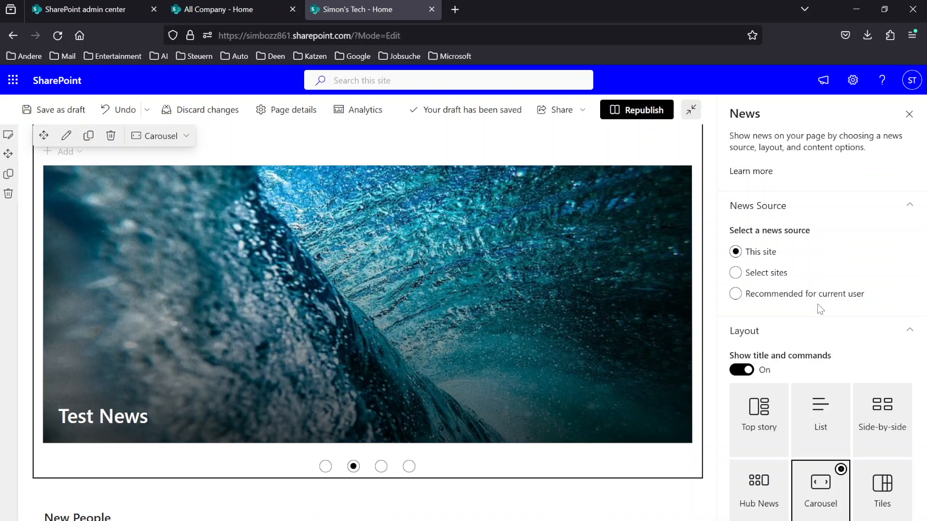
scroll(781, 312, down, 4)
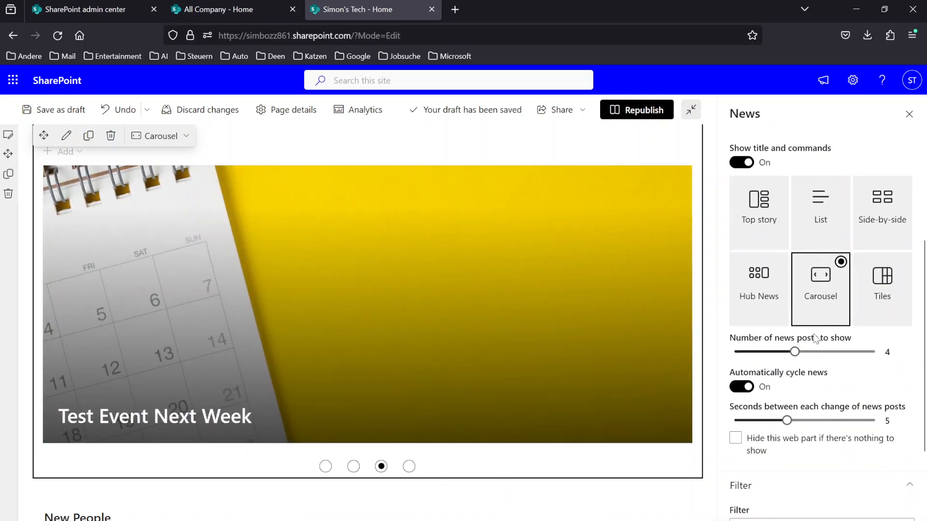
click(736, 440)
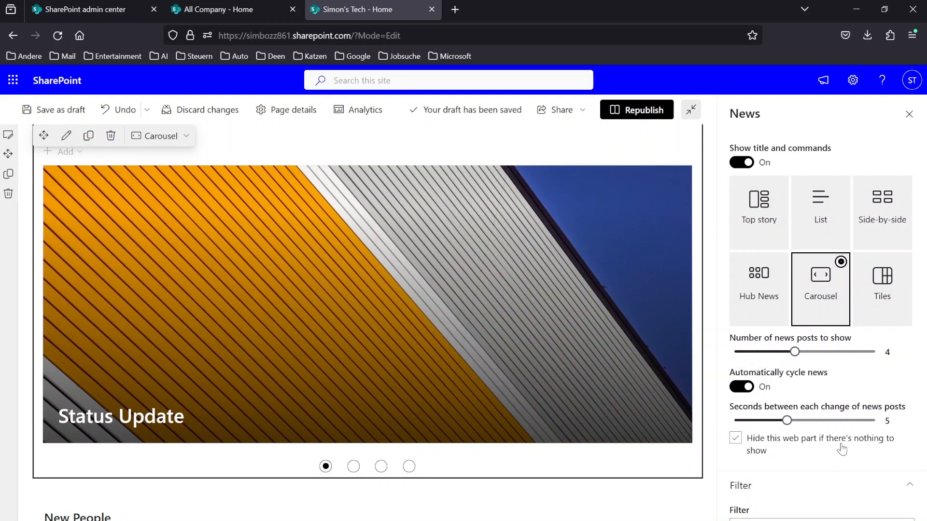
click(841, 449)
Review the Filter and Organize settings, then change the Company News layout to Tiles and inspect the result on the page.
scroll(840, 439, down, 5)
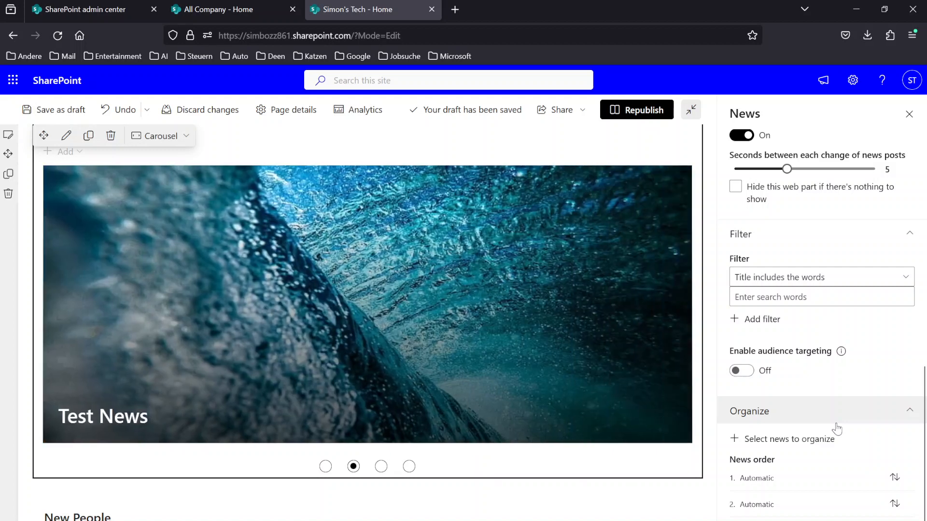
scroll(834, 429, up, 10)
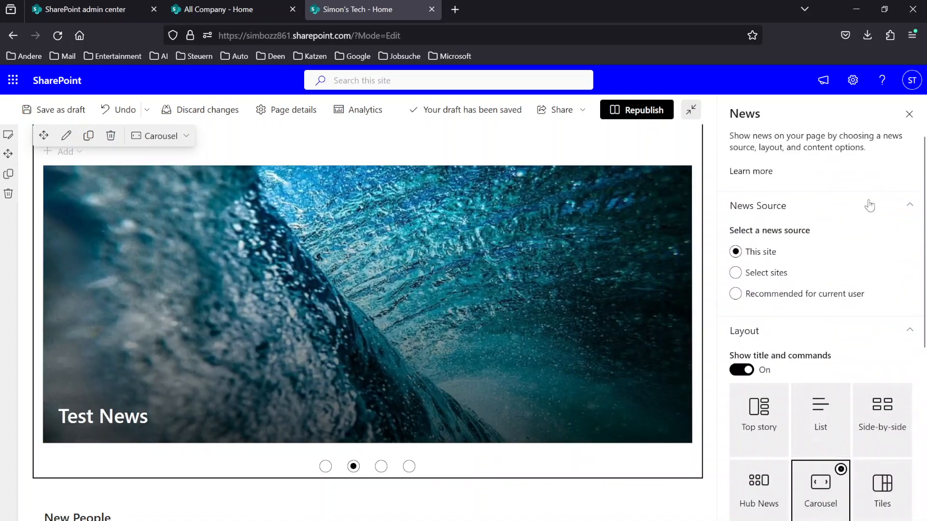
click(882, 502)
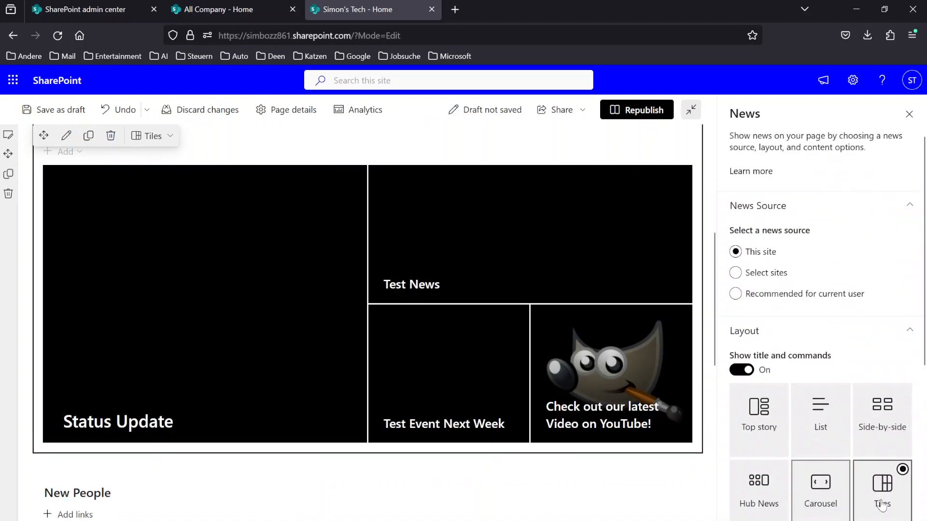
scroll(430, 346, up, 6)
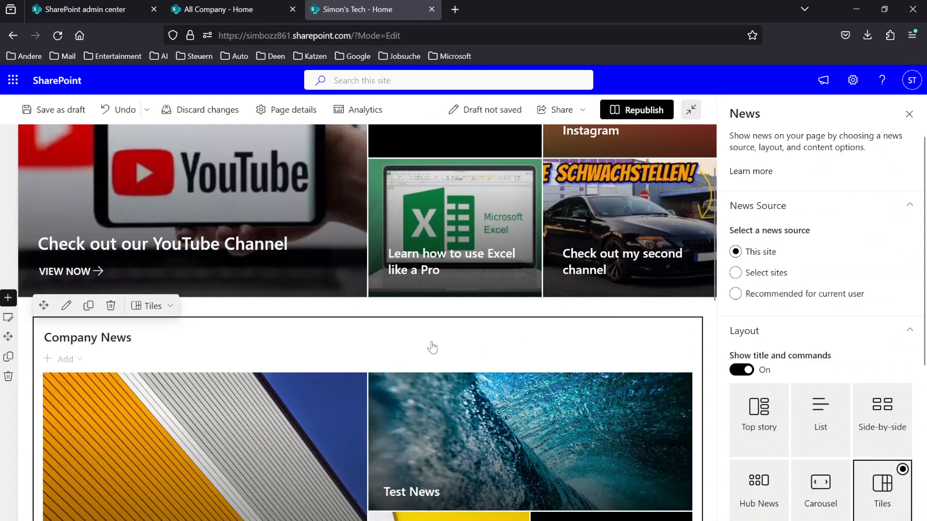
scroll(440, 351, down, 6)
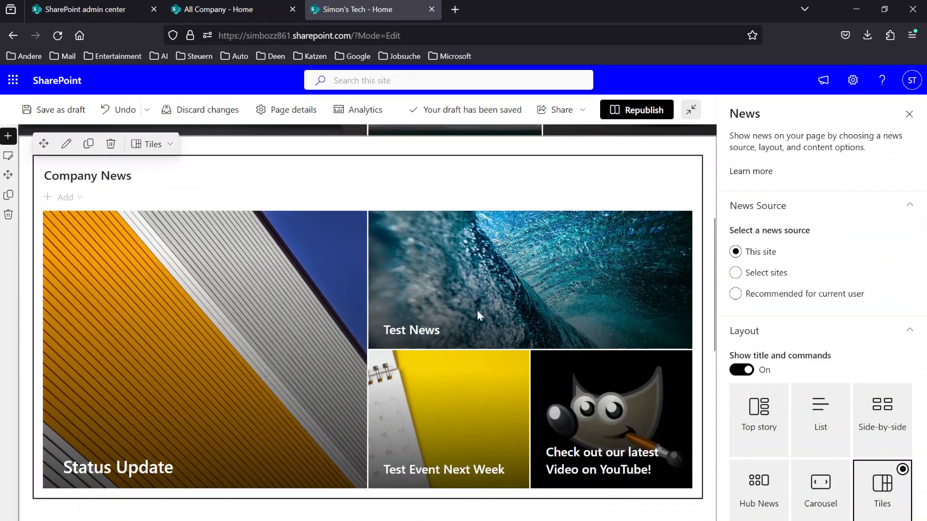
Change the Company News layout to Top story, close its properties and look over the page down to the New People section.
click(766, 406)
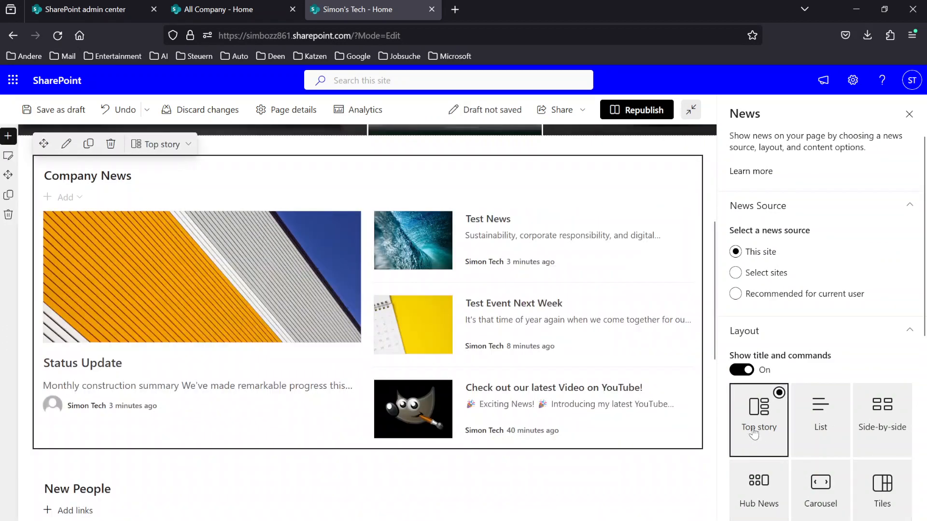
click(909, 114)
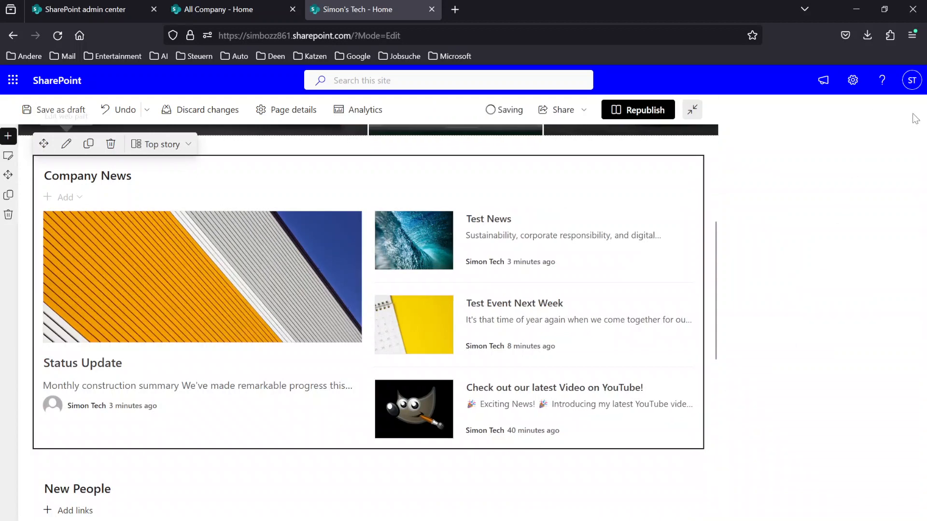
scroll(662, 258, up, 7)
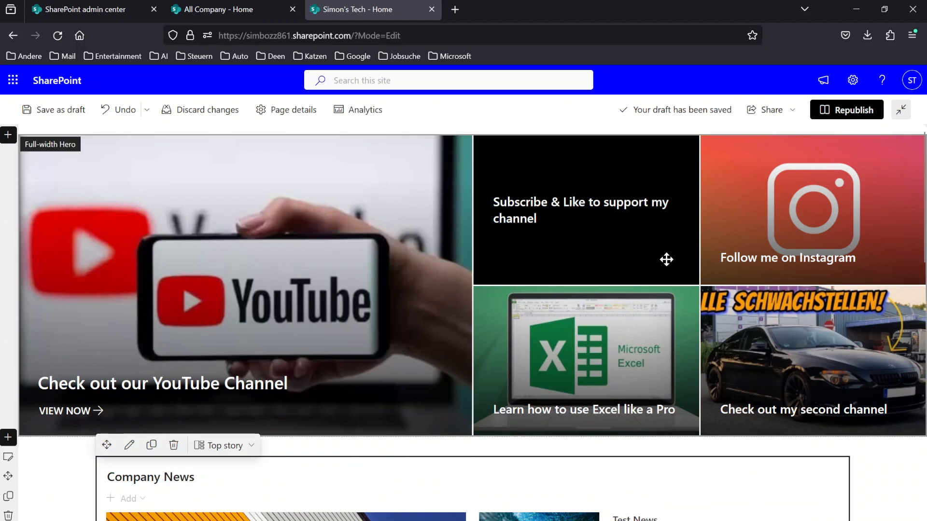
scroll(662, 258, down, 3)
scroll(583, 255, down, 7)
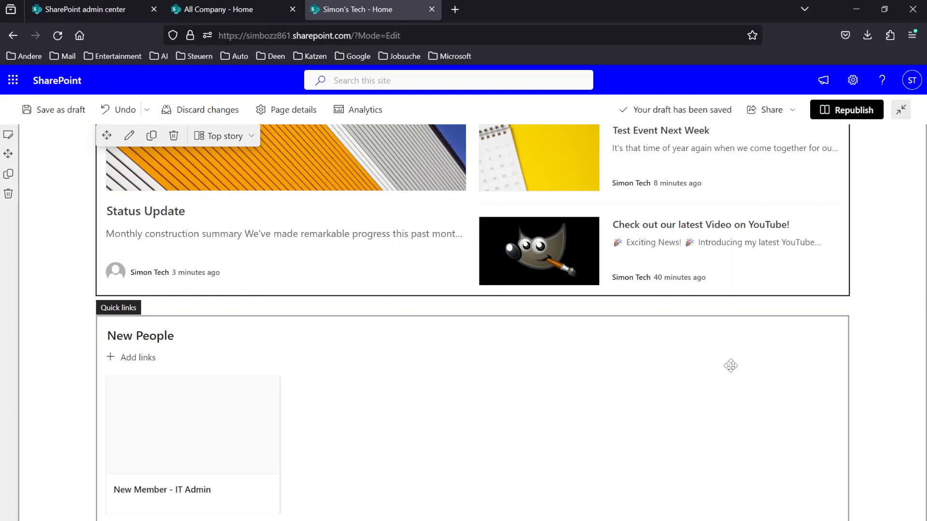
Find the People web part in the catalogue and insert it between the Company News and New People web parts.
click(682, 363)
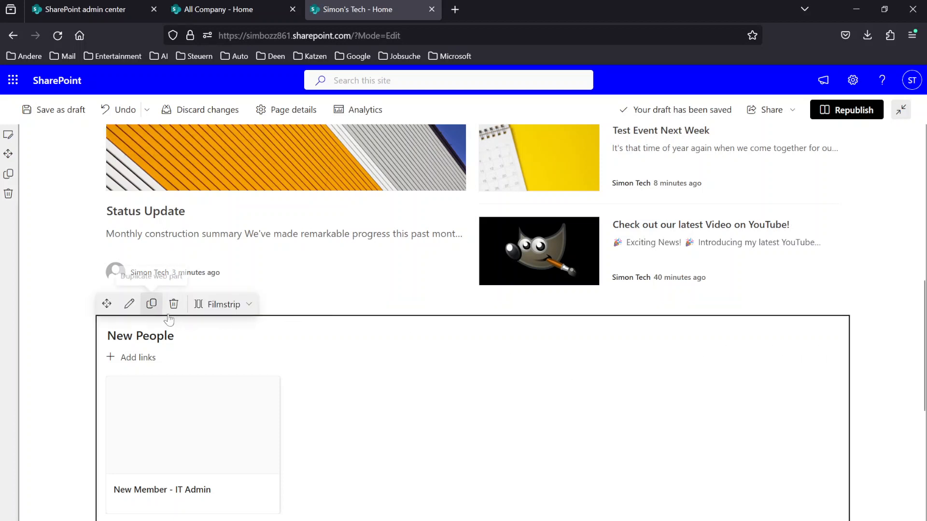
click(472, 305)
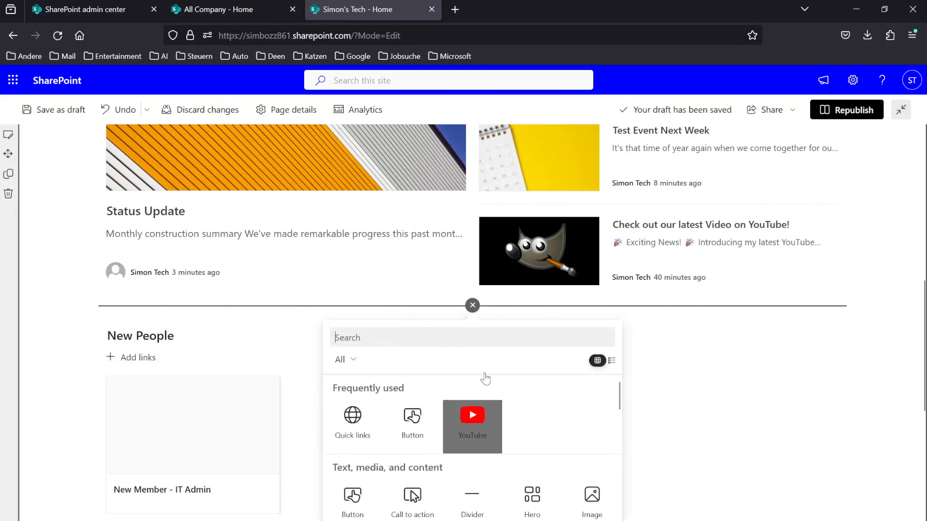
scroll(496, 337, down, 1)
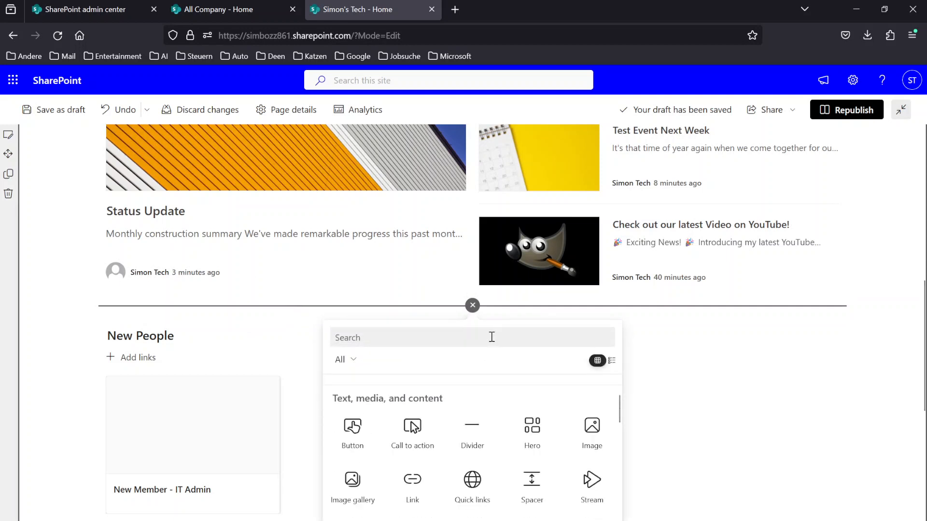
text(Peopl)
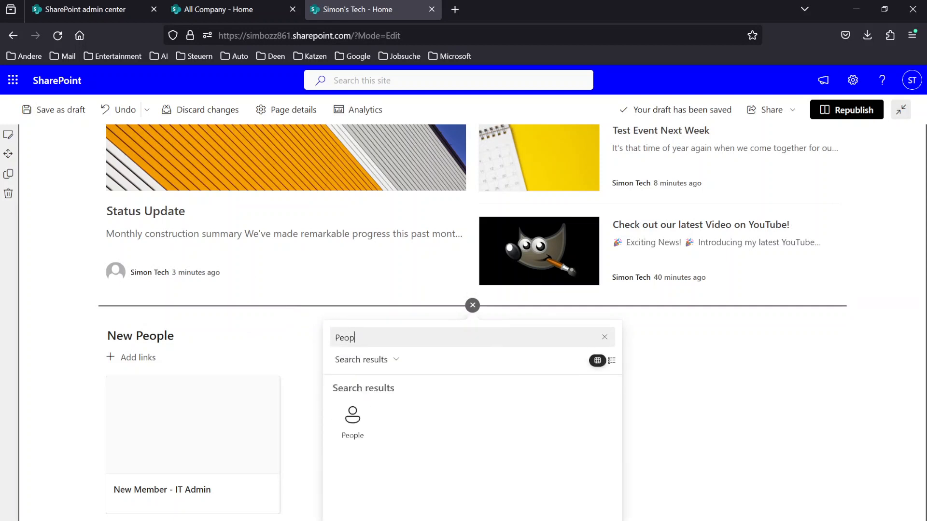
click(352, 421)
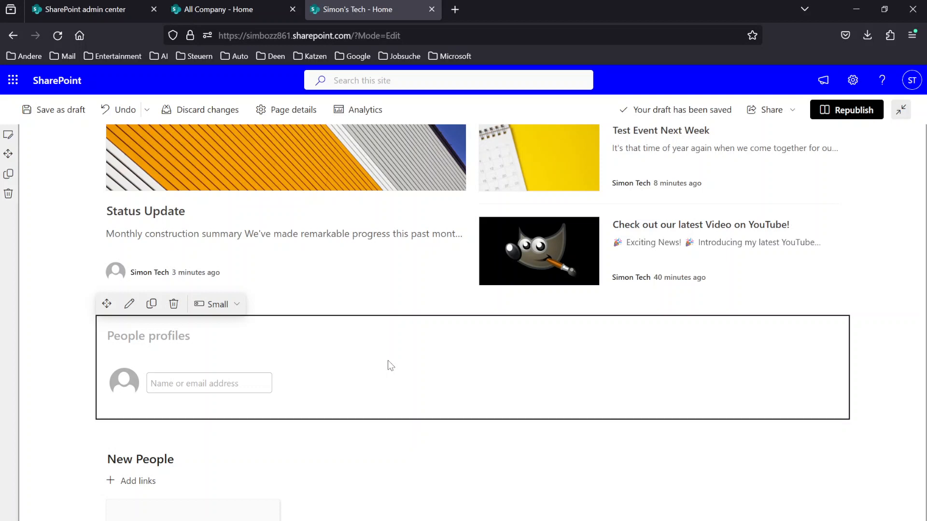
Try the Large and Medium layouts on the People web part, then set it back to Small.
click(157, 379)
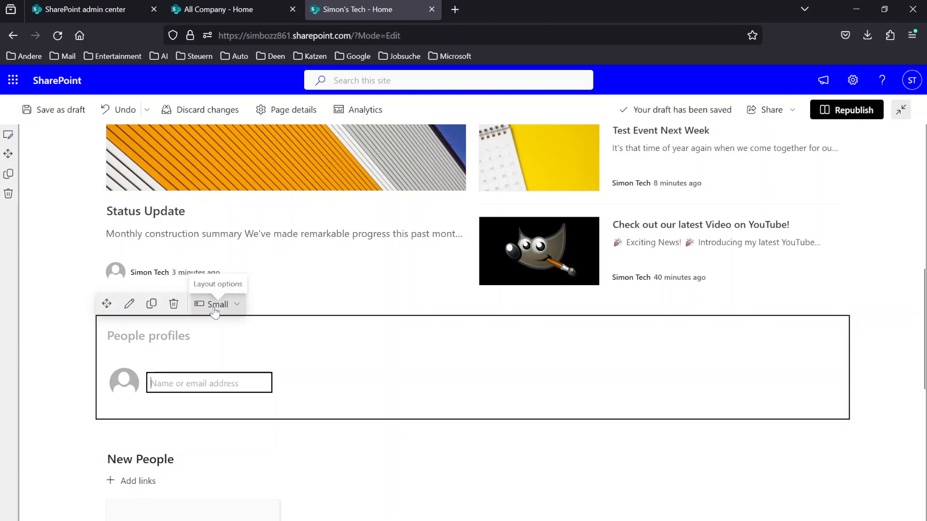
click(214, 306)
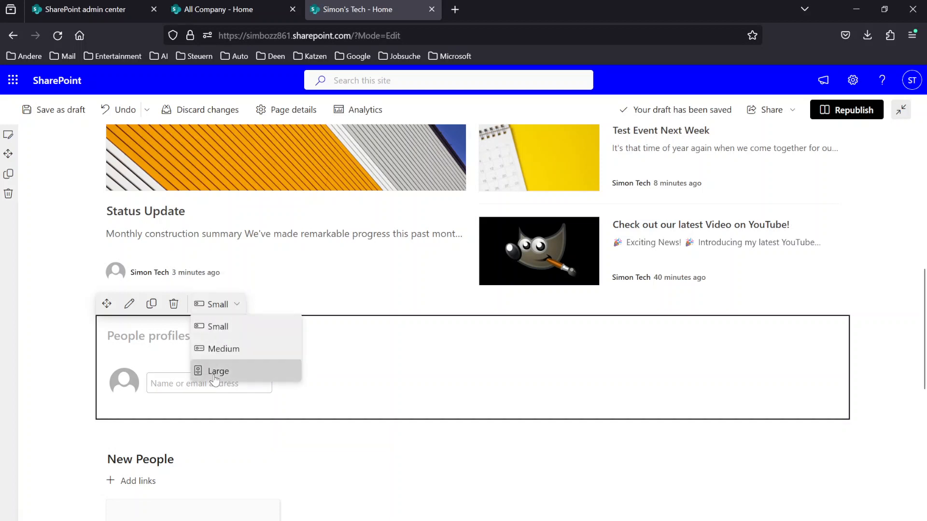
click(217, 371)
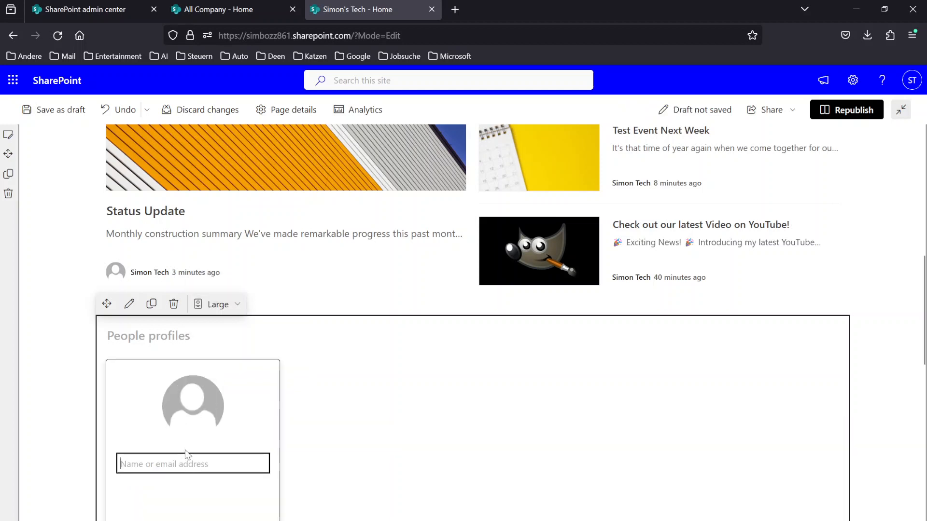
scroll(169, 434, down, 1)
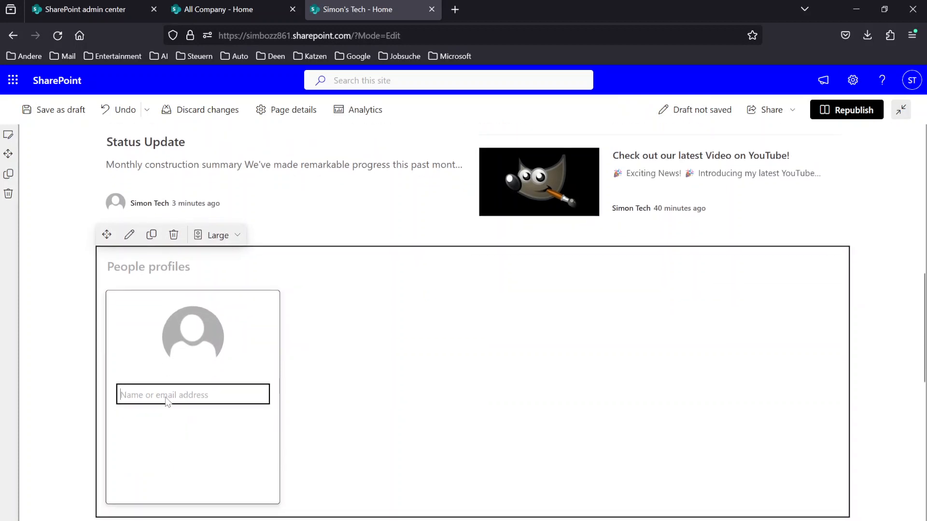
click(218, 235)
click(221, 280)
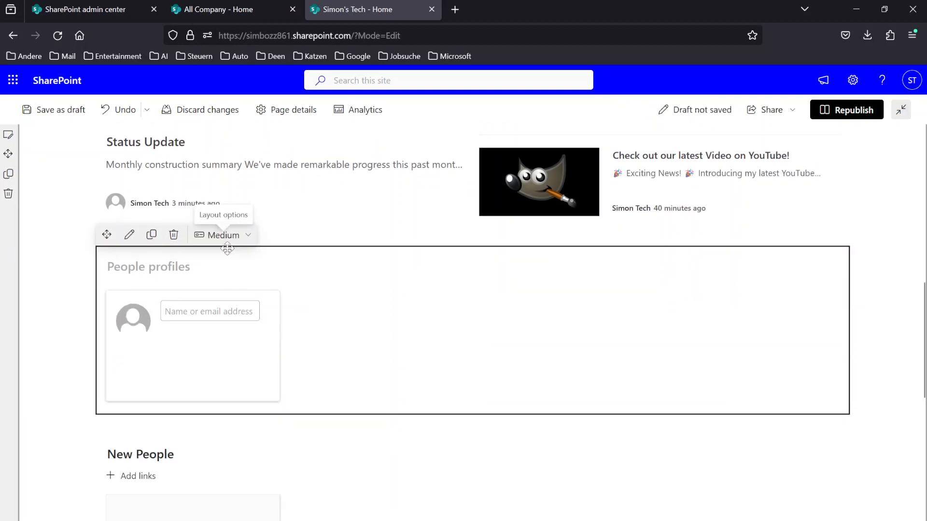
click(225, 235)
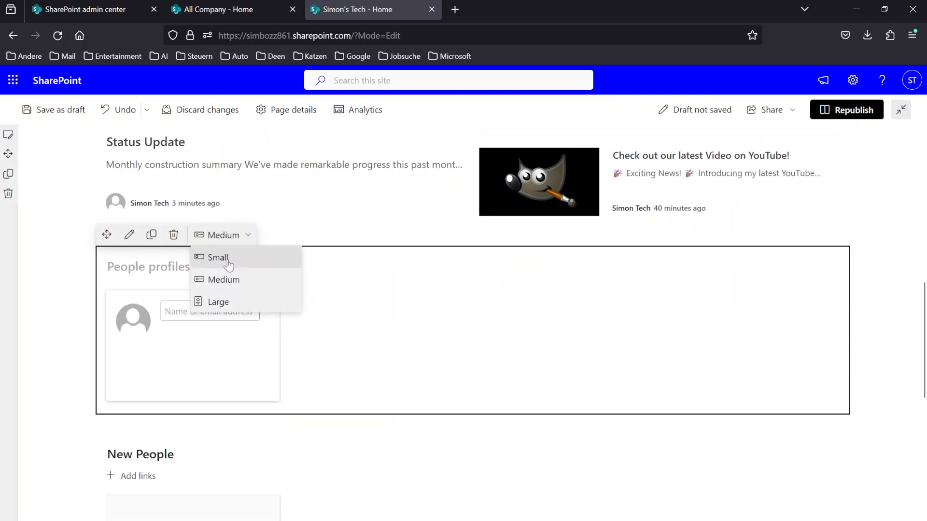
click(220, 257)
Check the People web part's properties, then delete the web part from the page.
click(129, 235)
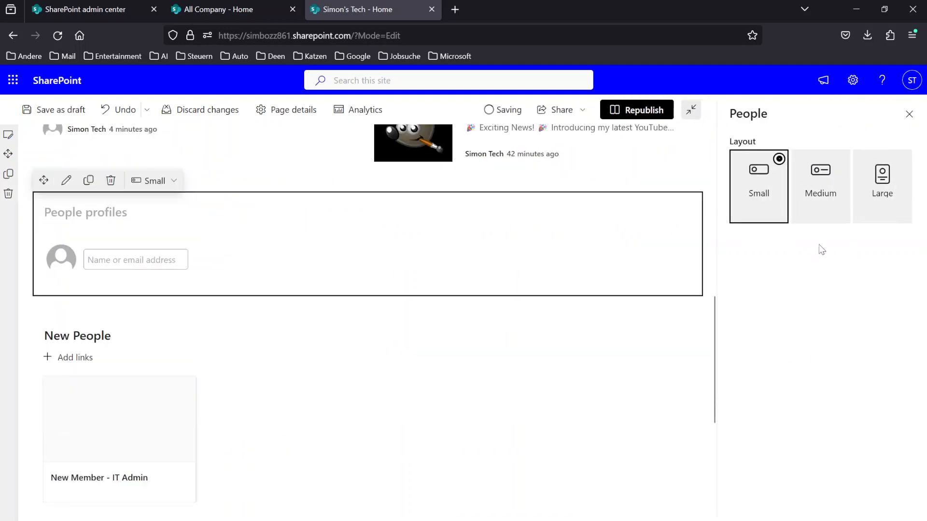
click(909, 114)
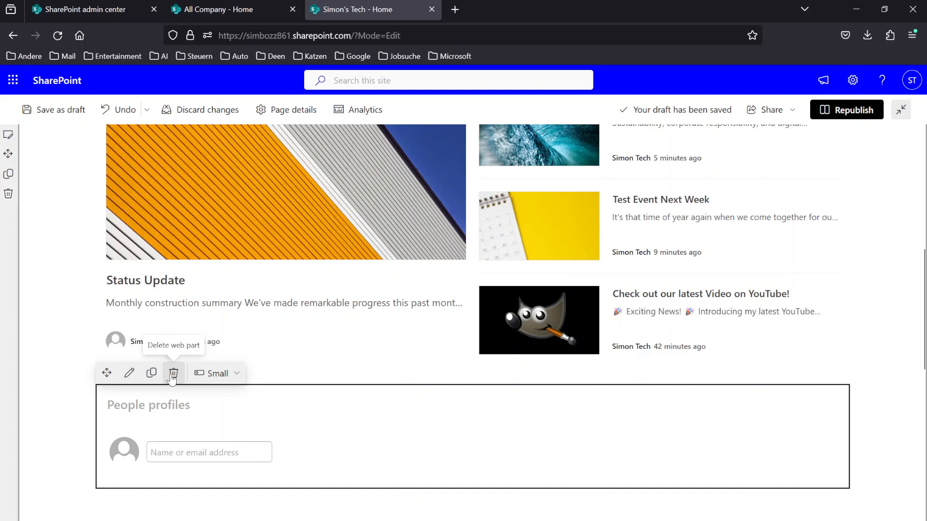
click(173, 373)
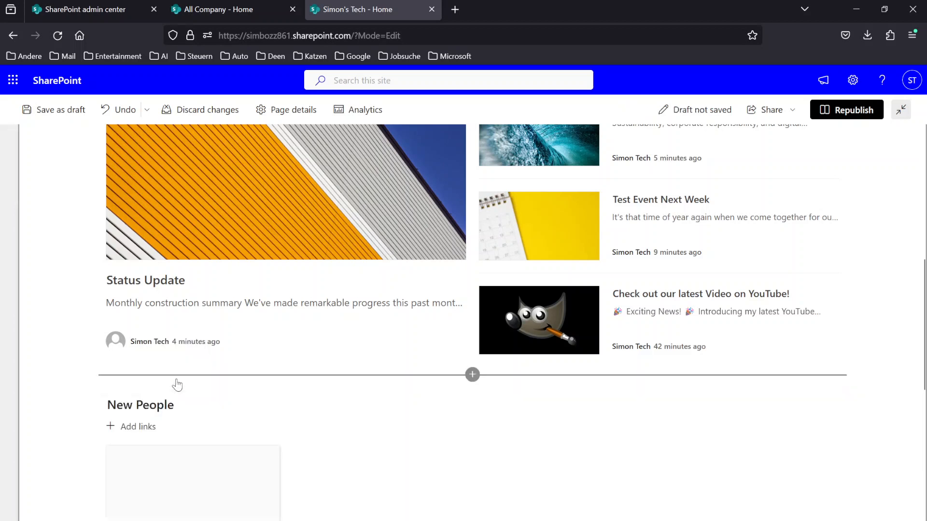
Browse the web part catalogue through to the News, people and events group without adding anything.
click(234, 376)
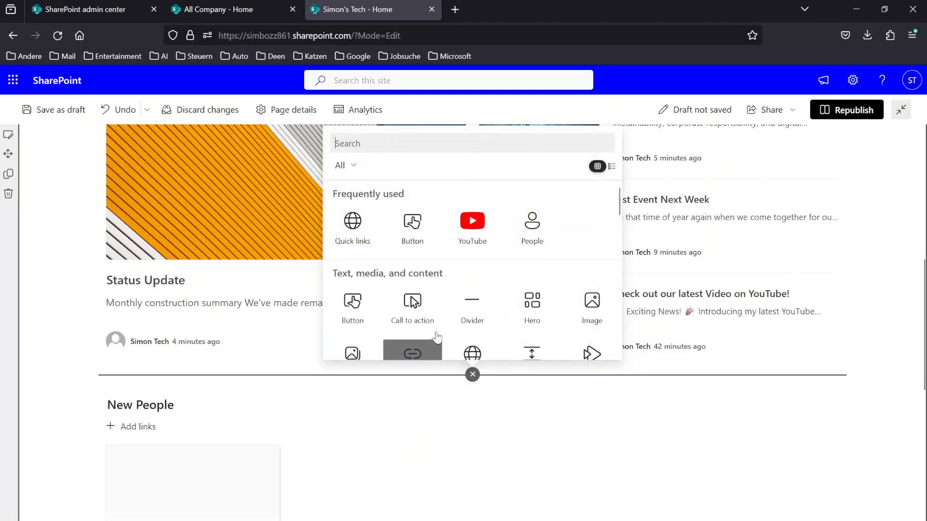
scroll(475, 229, down, 2)
scroll(499, 260, down, 6)
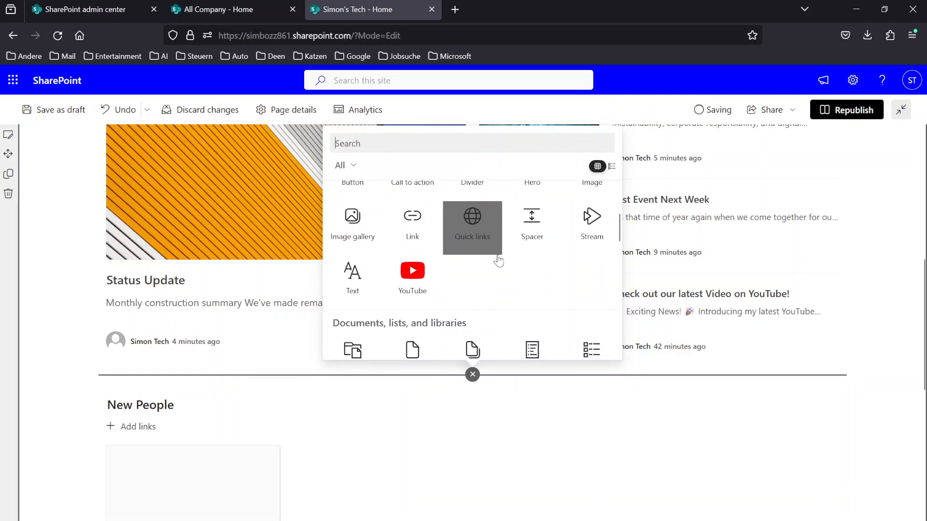
scroll(499, 258, down, 2)
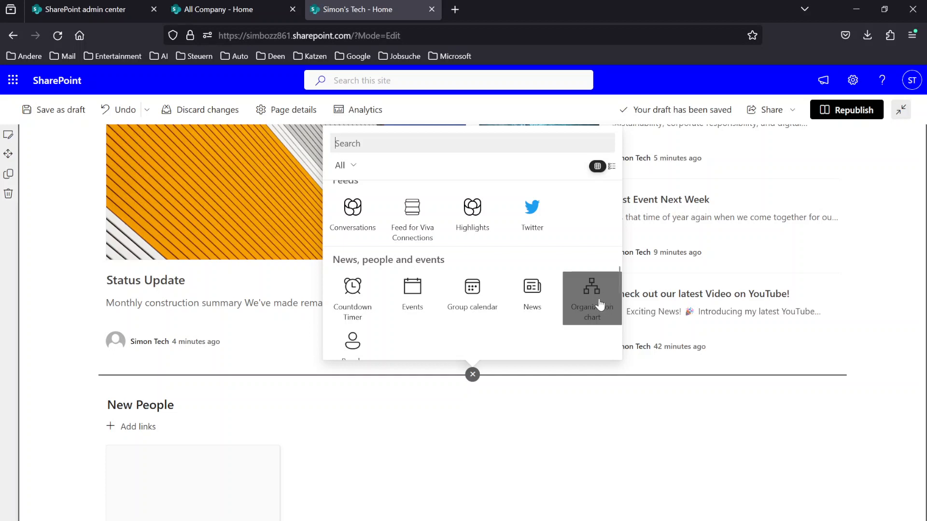
click(874, 311)
Look over the home page and open the properties of the Events web part.
scroll(835, 304, up, 8)
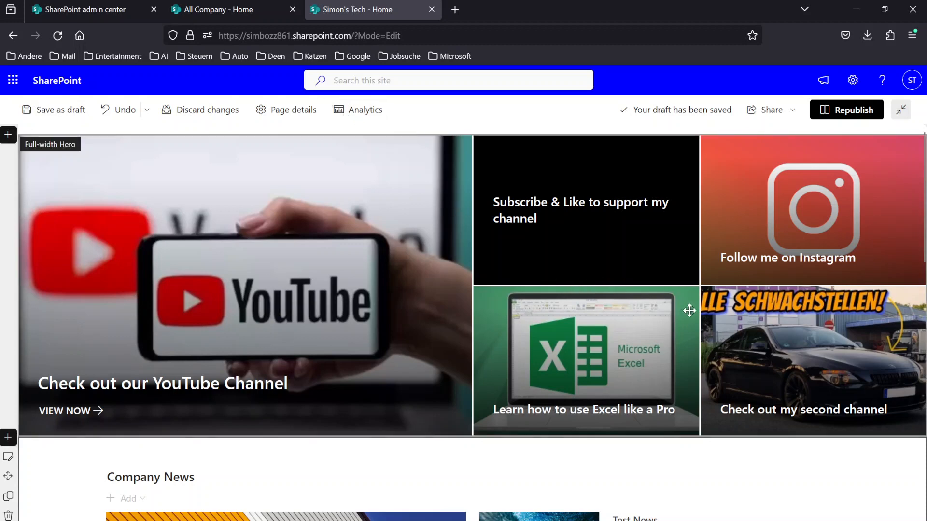
scroll(753, 319, down, 12)
scroll(664, 307, down, 3)
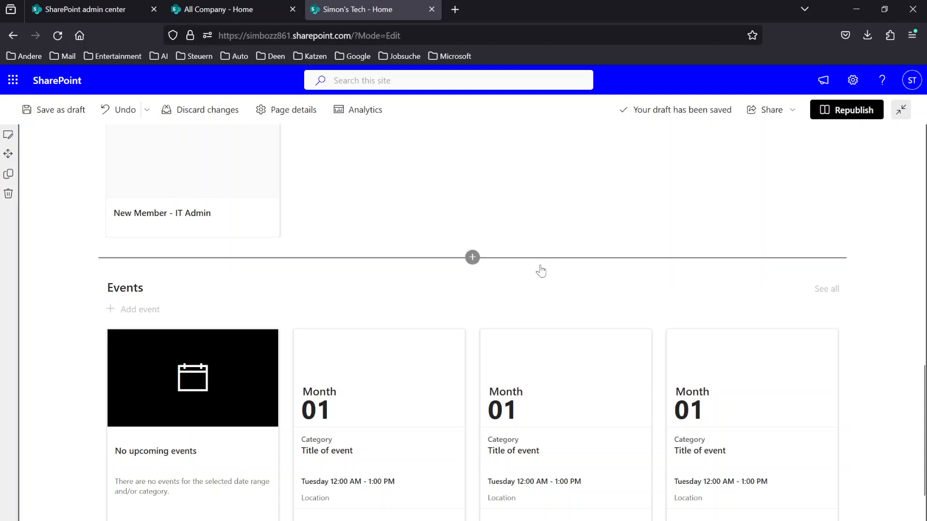
click(488, 304)
click(128, 263)
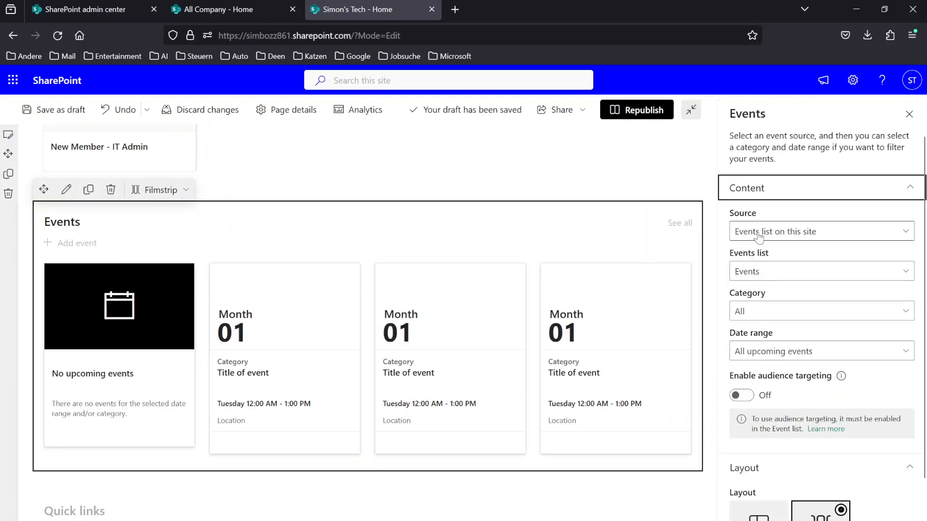
Review the available source, date range and events list options of the Events web part.
click(758, 237)
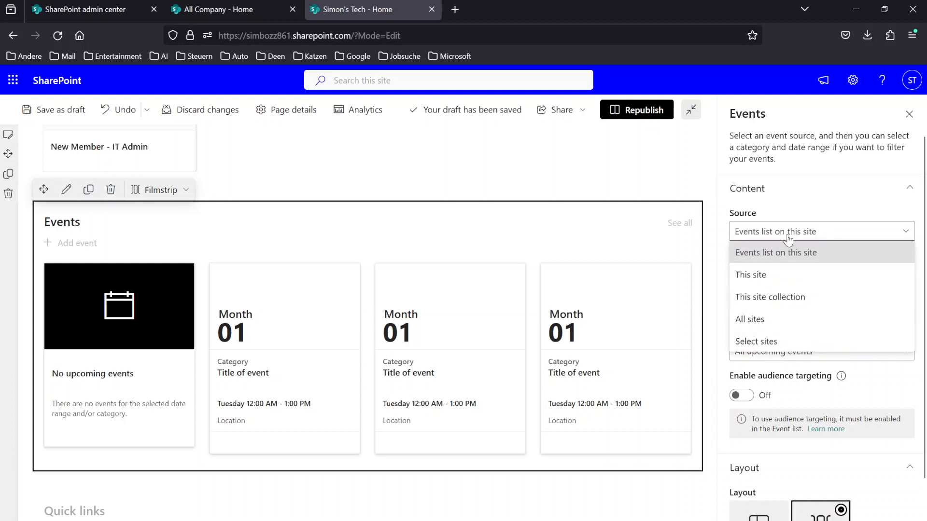
click(785, 232)
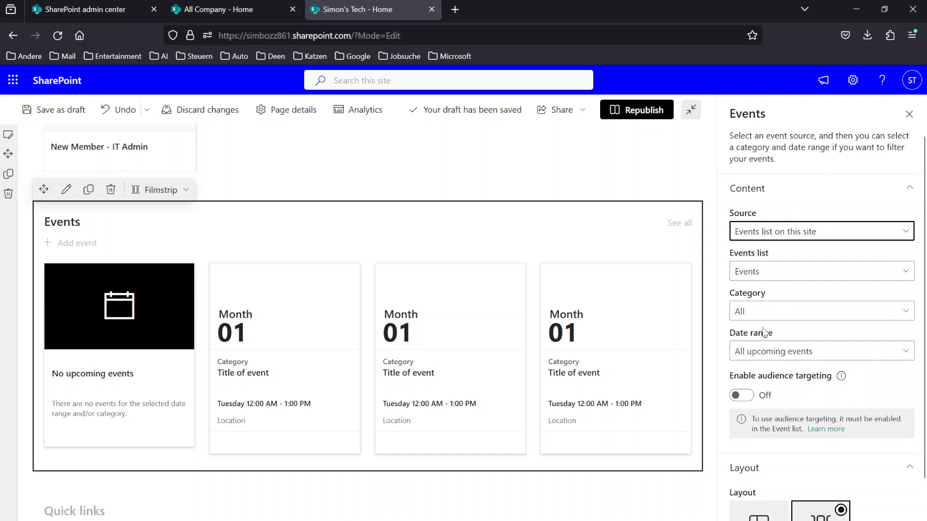
click(763, 358)
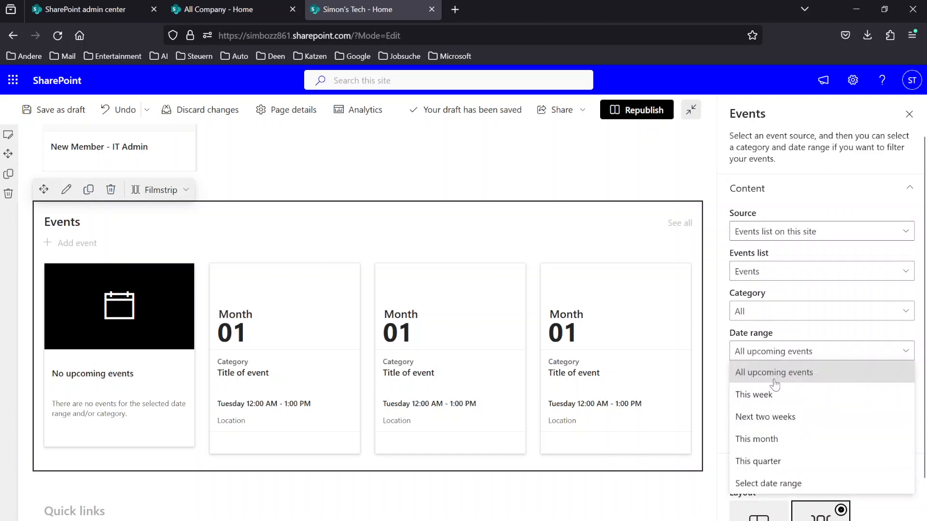
click(791, 357)
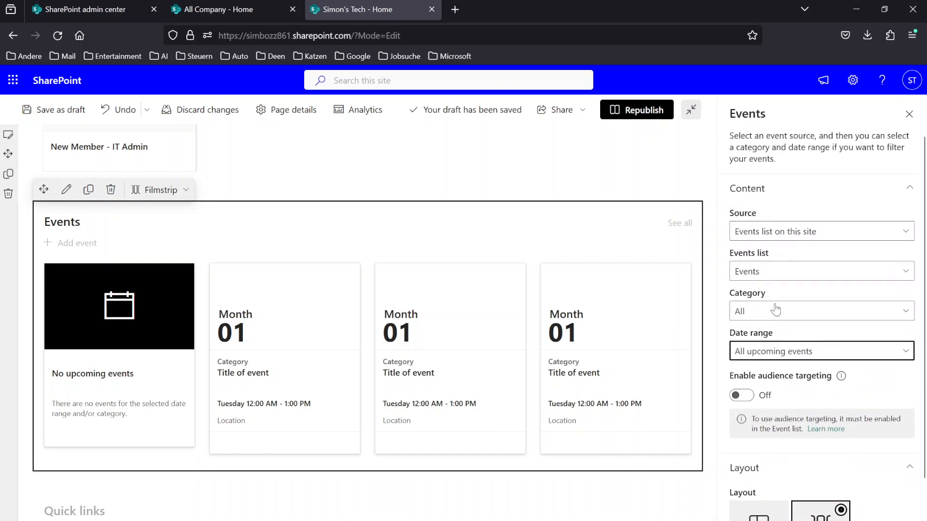
click(782, 279)
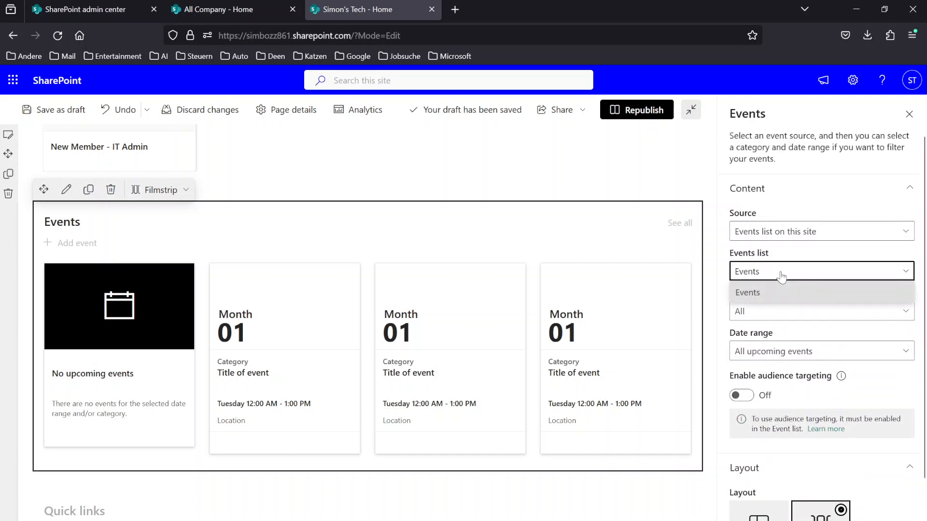
click(774, 258)
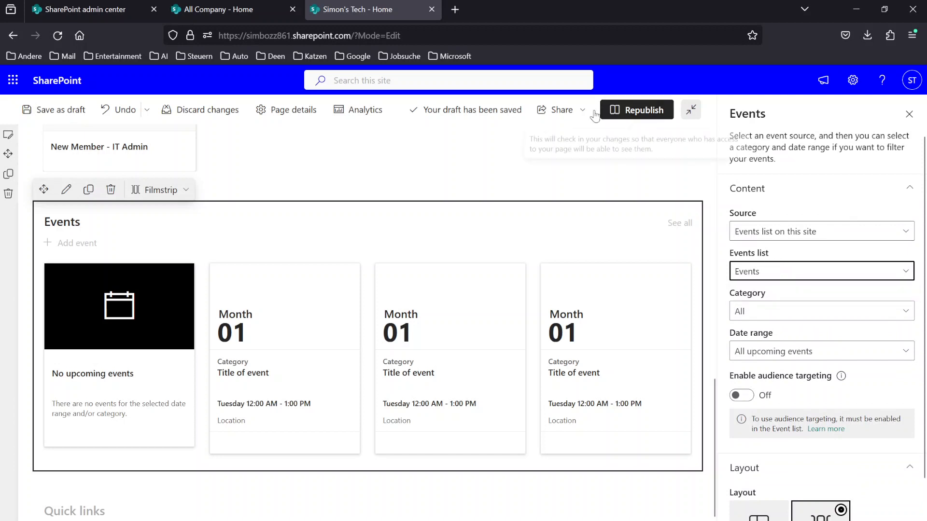
Discard the home page's draft changes and go back to the last modified version.
click(236, 118)
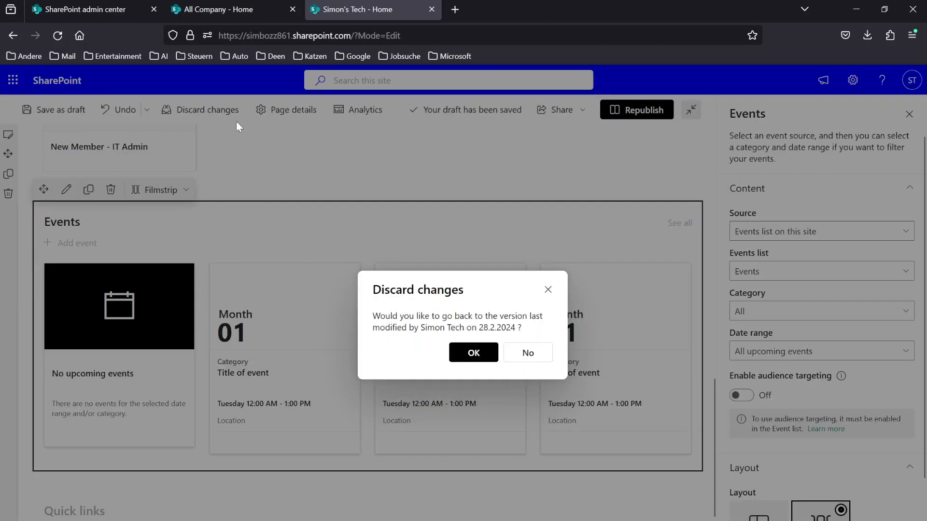
click(474, 353)
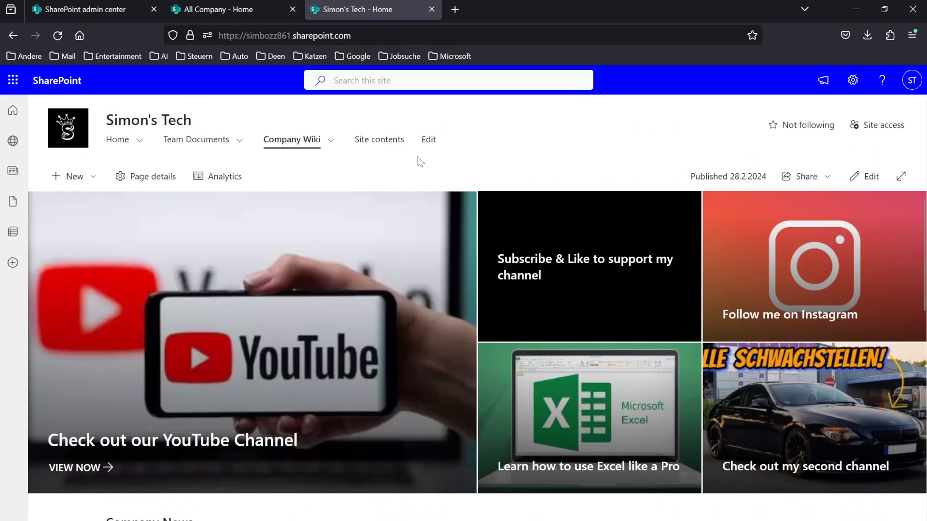
View the site contents, then return to the home page in edit mode and go to the Events web part.
click(379, 139)
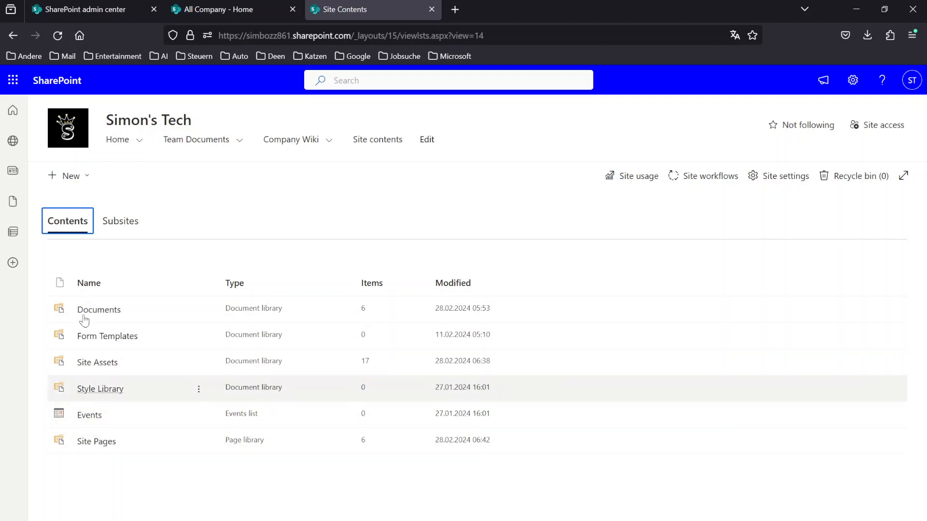
click(62, 142)
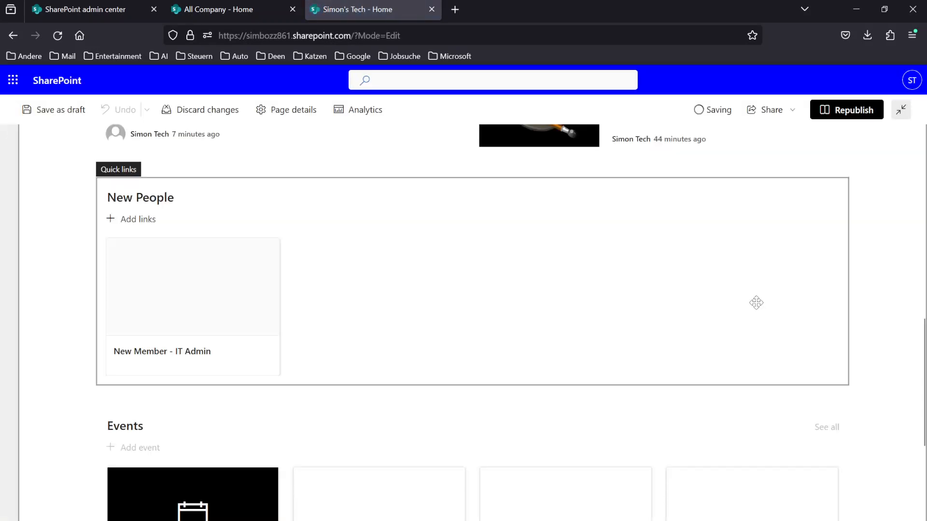
scroll(755, 302, down, 4)
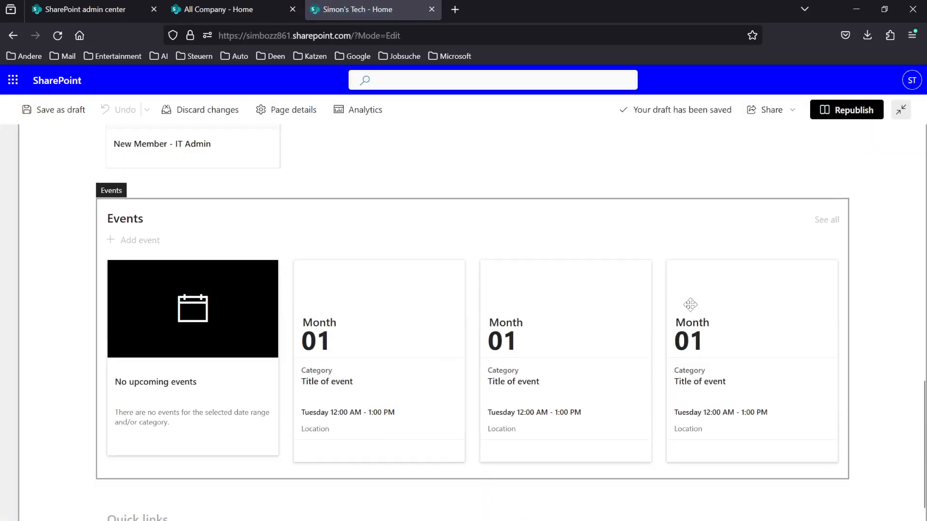
Check the available events lists in the Events web part's properties and set its layout to Compact.
click(273, 224)
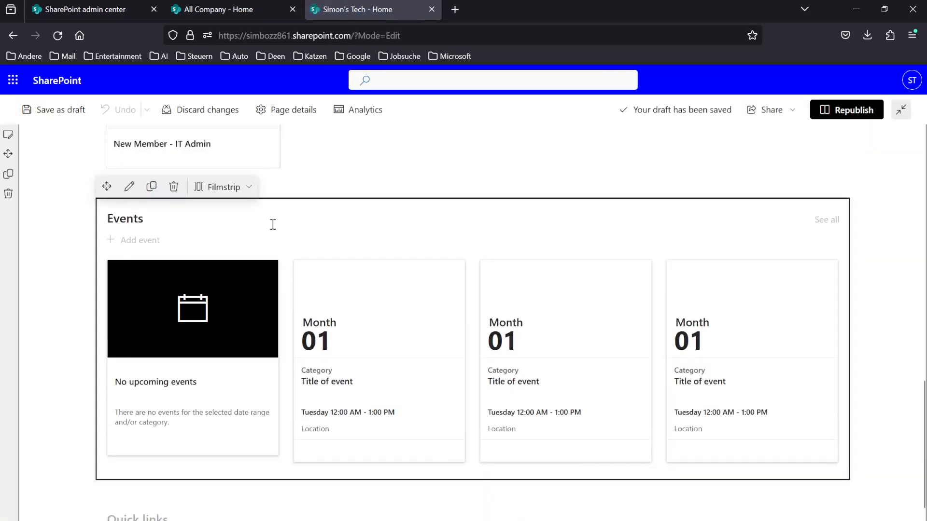
click(129, 187)
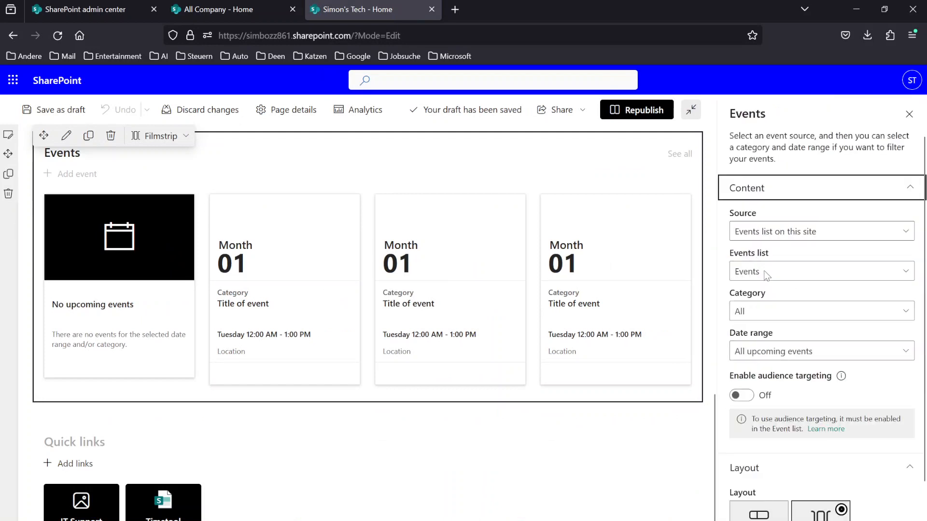
click(904, 271)
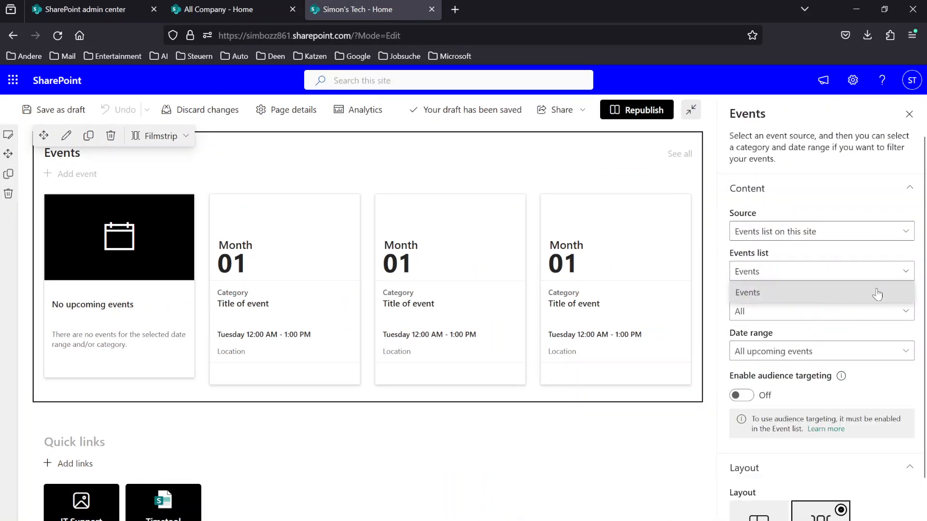
click(905, 271)
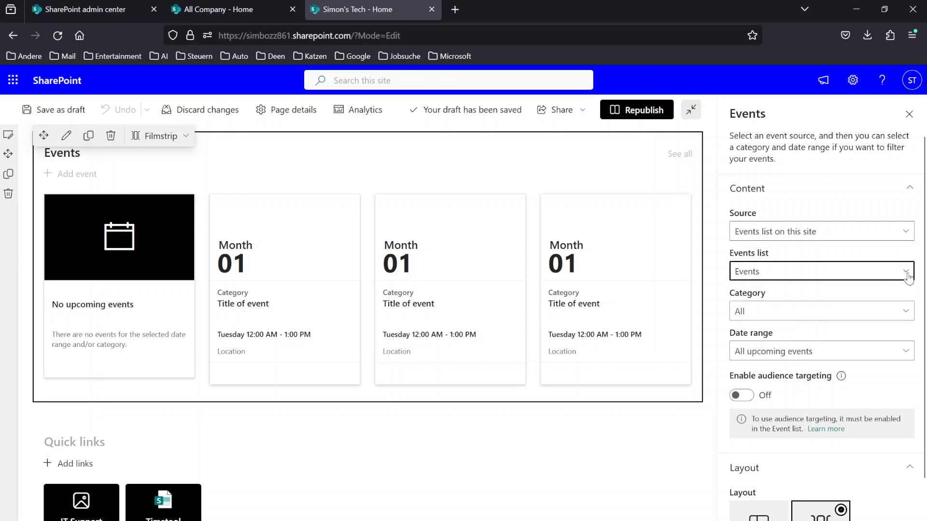
scroll(896, 282, down, 3)
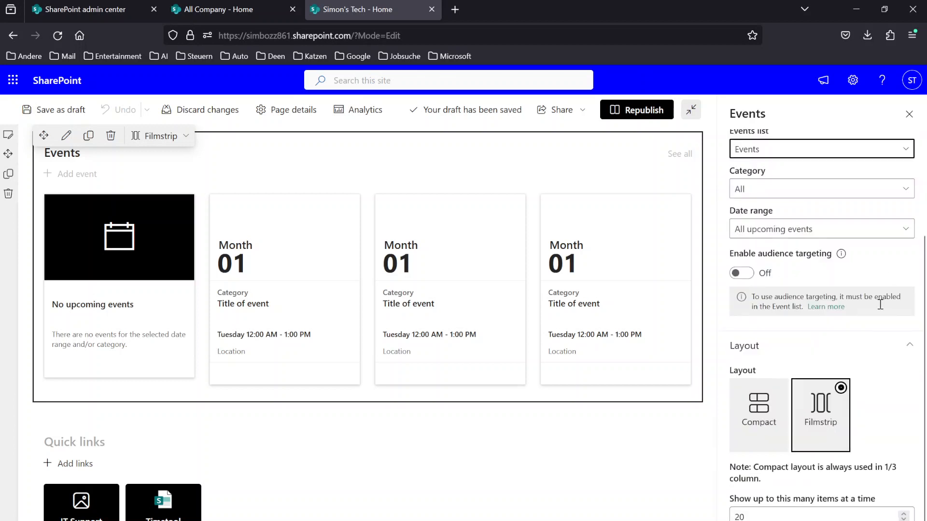
click(761, 425)
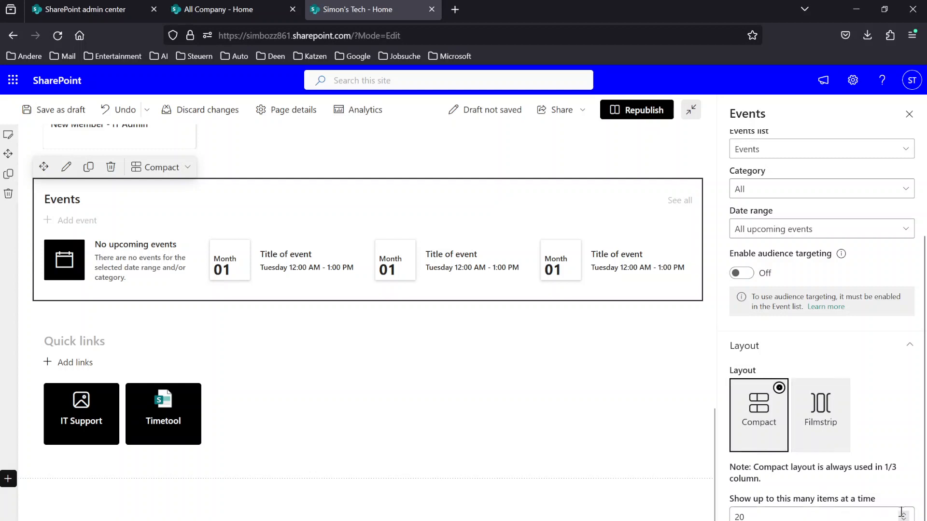
Review the Category options of the Events web part, look over its compact display and close its properties.
scroll(804, 389, up, 3)
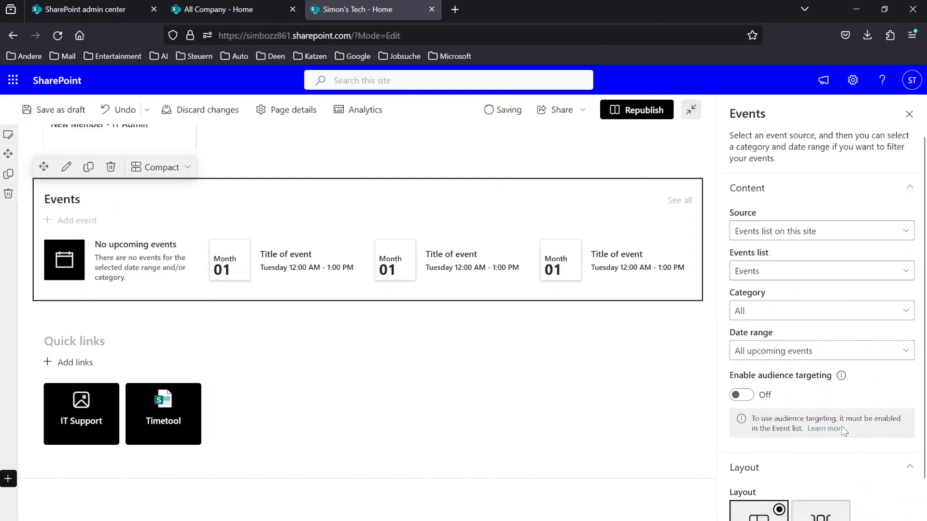
click(804, 314)
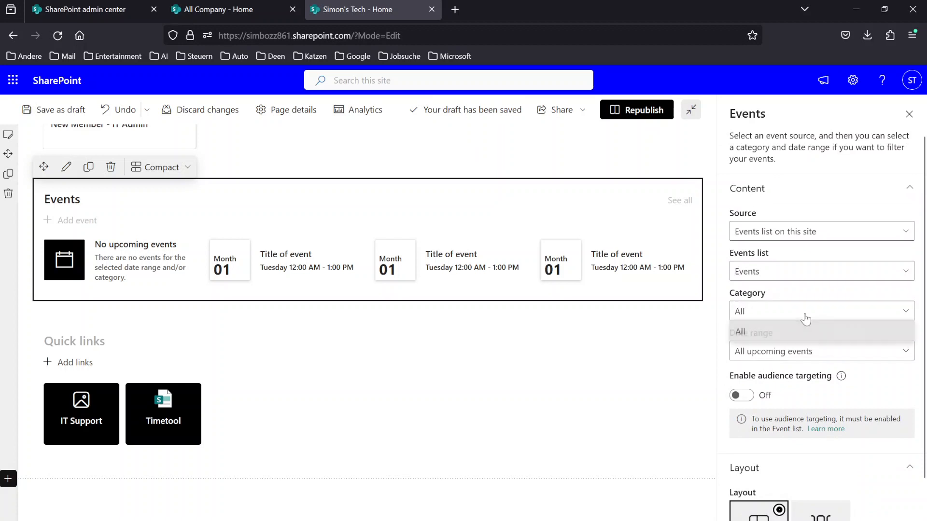
click(805, 316)
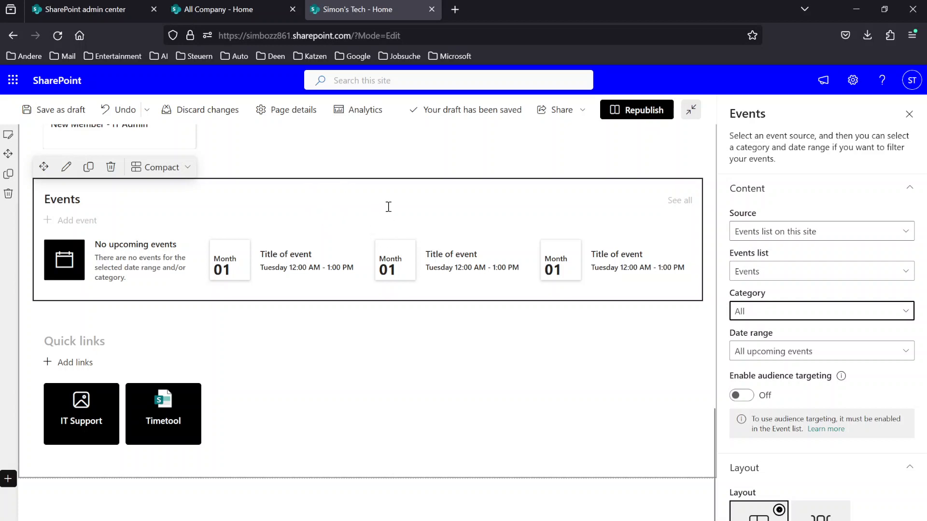
scroll(391, 201, down, 2)
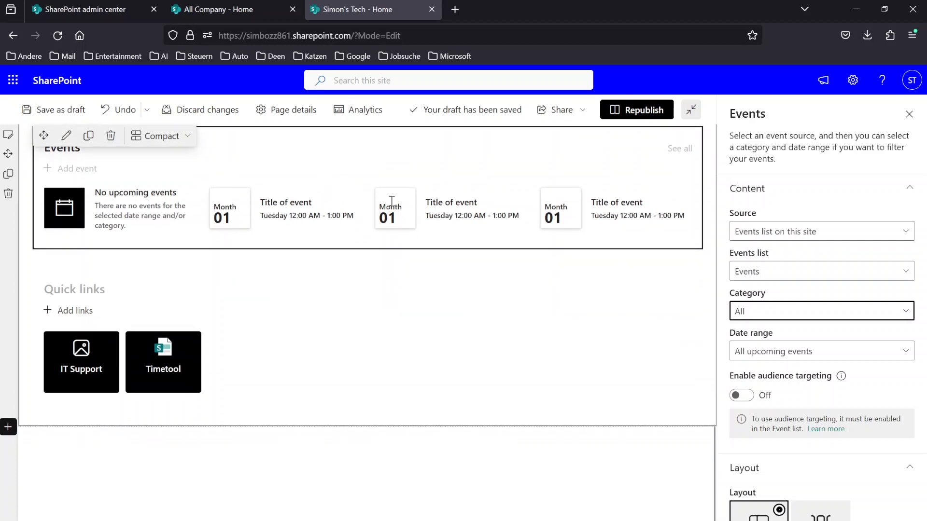
scroll(392, 202, up, 5)
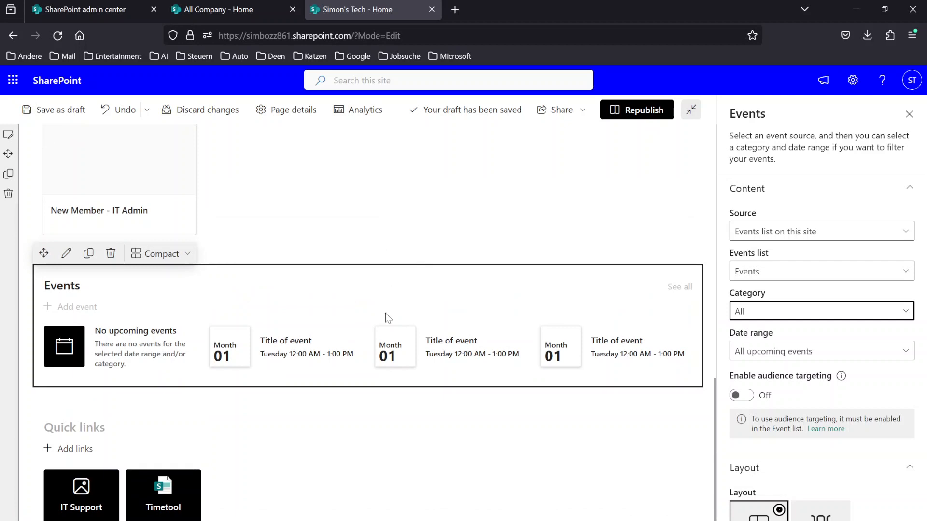
scroll(411, 328, down, 3)
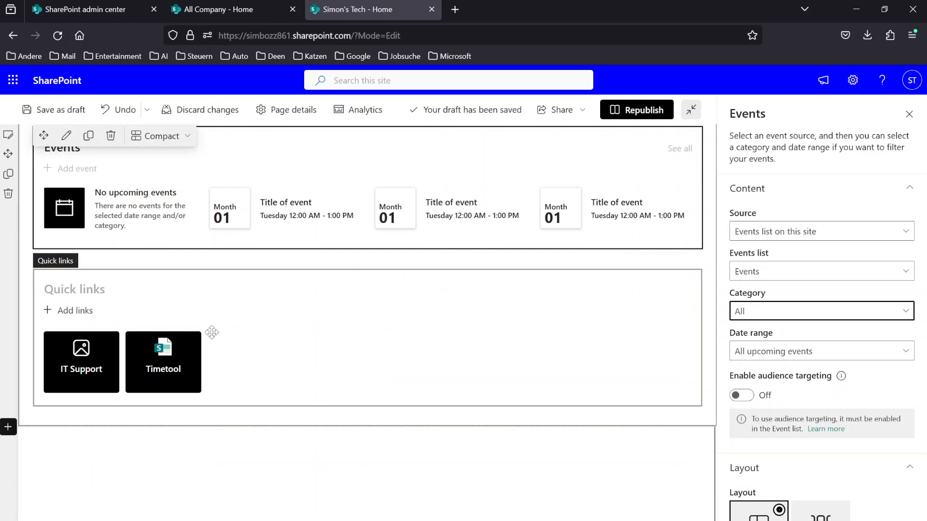
click(909, 115)
click(907, 113)
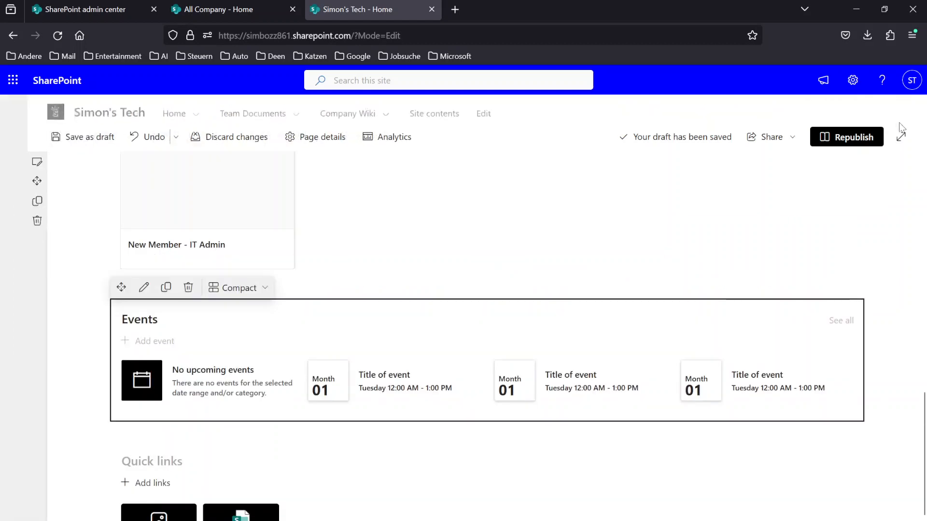
Select the Quick links web part and look over the home page from there up to the Hero section.
scroll(389, 330, down, 2)
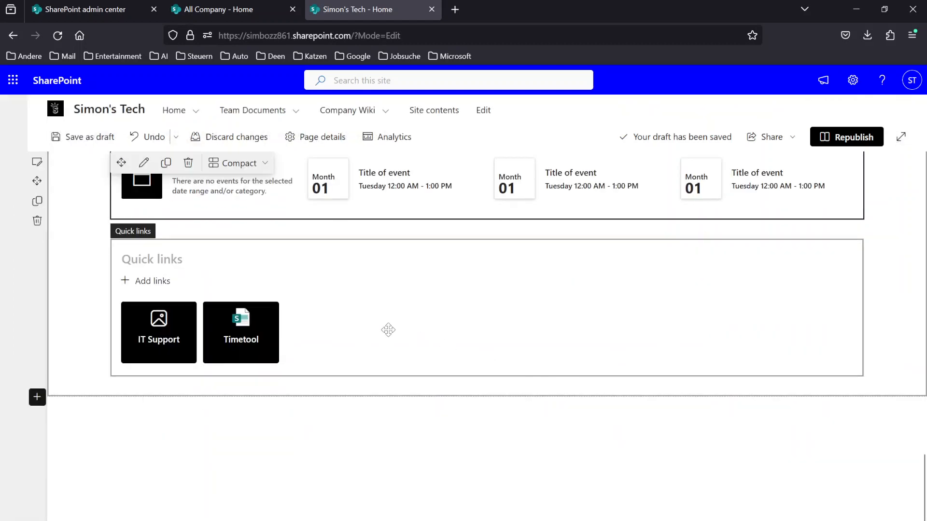
click(318, 274)
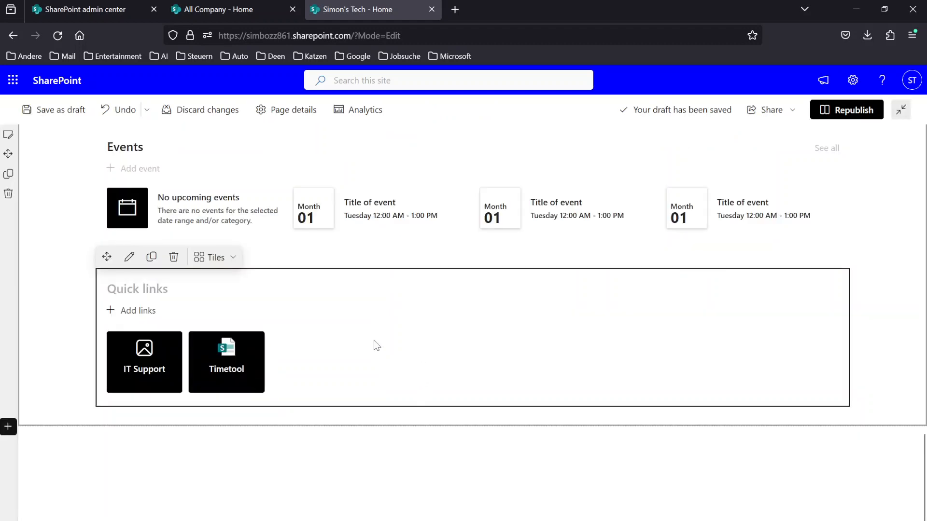
scroll(371, 363, up, 5)
scroll(411, 398, up, 15)
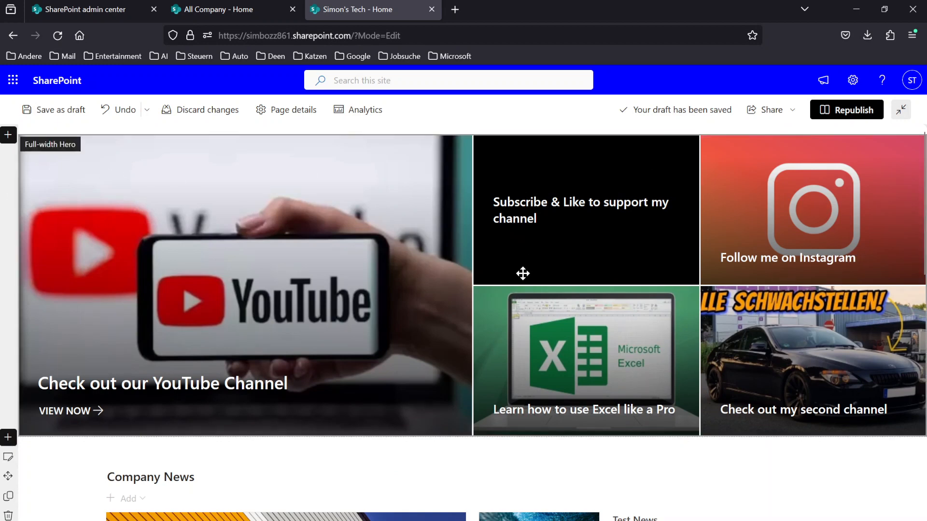
scroll(521, 270, down, 5)
scroll(517, 270, up, 5)
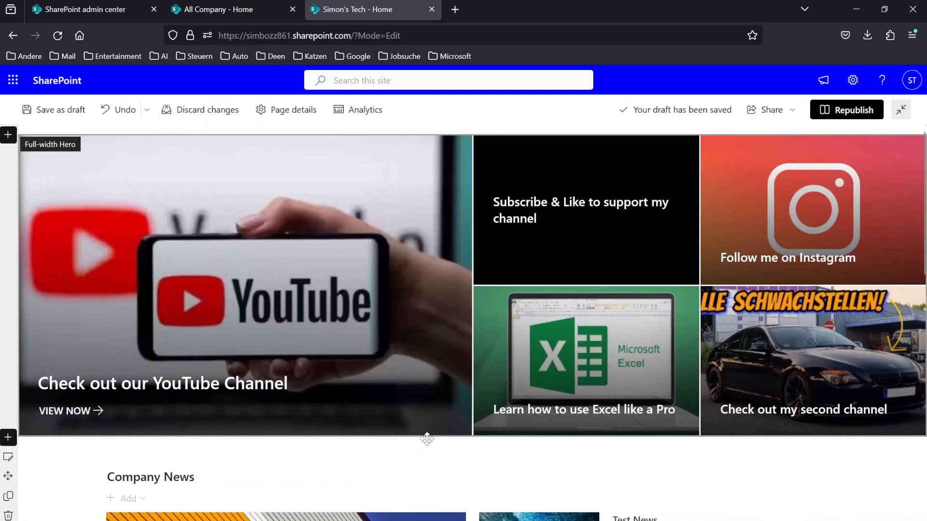